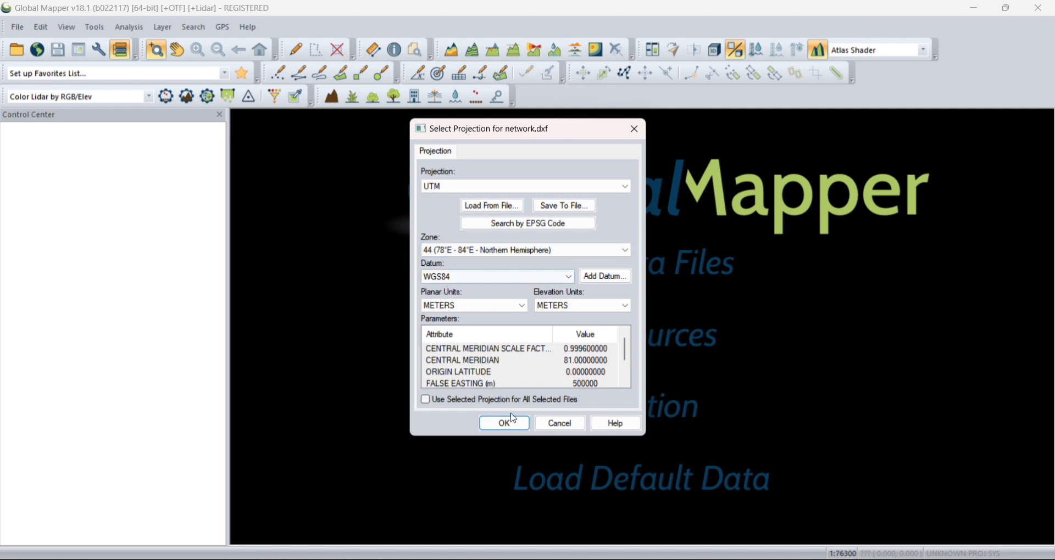
# Step: Load network.dxf in the UTM projection, zone 44 (78°E - 84°E, Northern Hemisphere), with WGS84 datum and metres for planar and elevation units
pyautogui.click(504, 425)
pyautogui.scroll(-5, 617, 383)
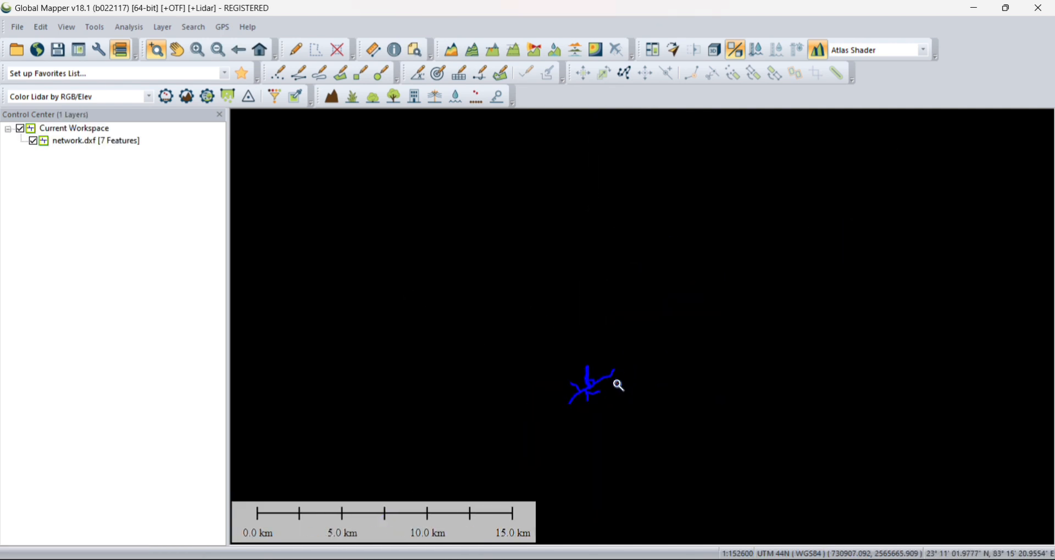
pyautogui.scroll(3, 595, 400)
pyautogui.scroll(2, 641, 306)
pyautogui.scroll(-3, 567, 337)
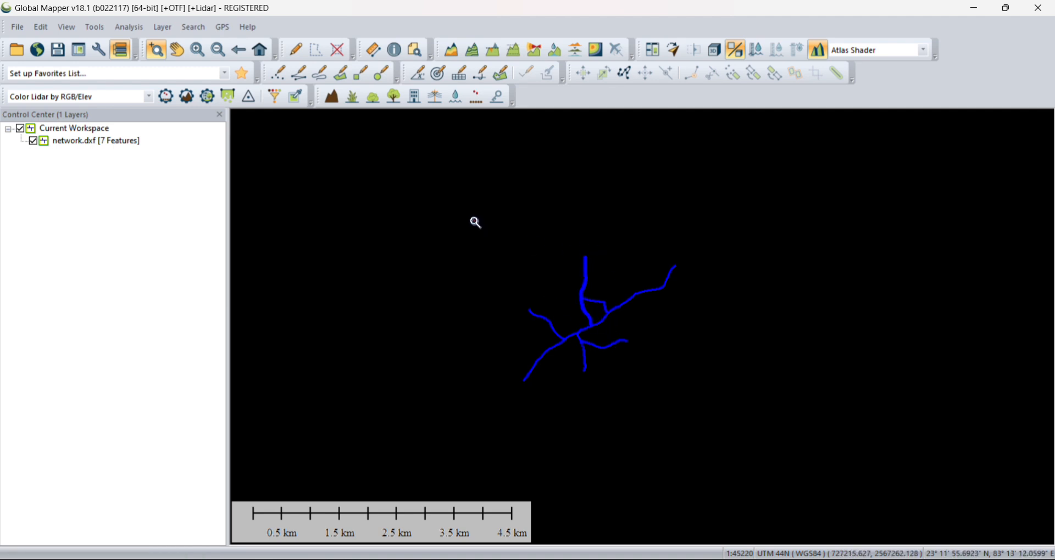
pyautogui.moveTo(474, 220); pyautogui.dragTo(764, 409)
pyautogui.scroll(-1, 546, 364)
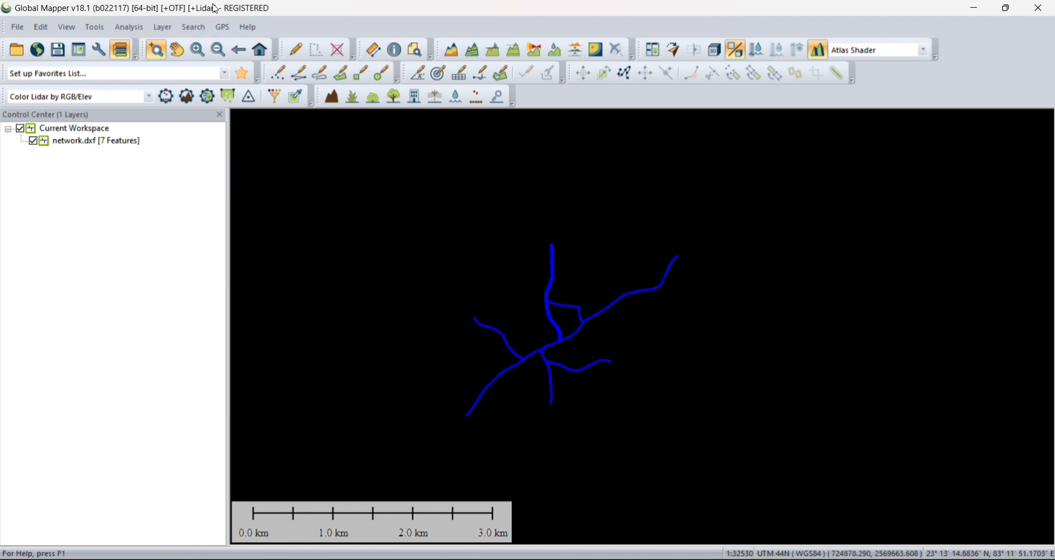
# Step: Select all the network lines with the Digitizer tool to inspect their vertices, and clear the selection
pyautogui.click(295, 50)
pyautogui.scroll(-2, 607, 219)
pyautogui.moveTo(470, 222); pyautogui.dragTo(706, 374)
pyautogui.scroll(12, 588, 297)
pyautogui.scroll(-5, 571, 249)
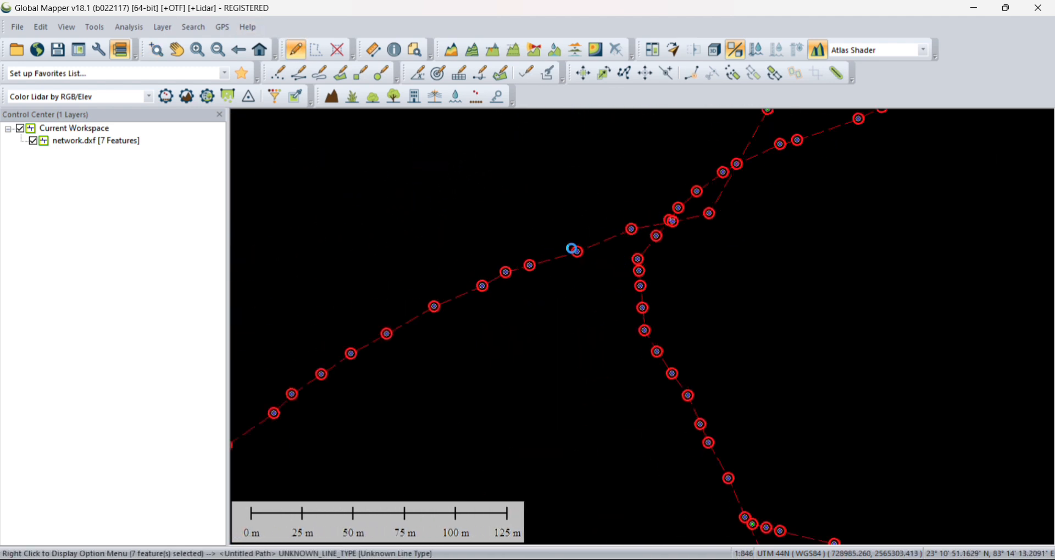
pyautogui.scroll(-9, 605, 290)
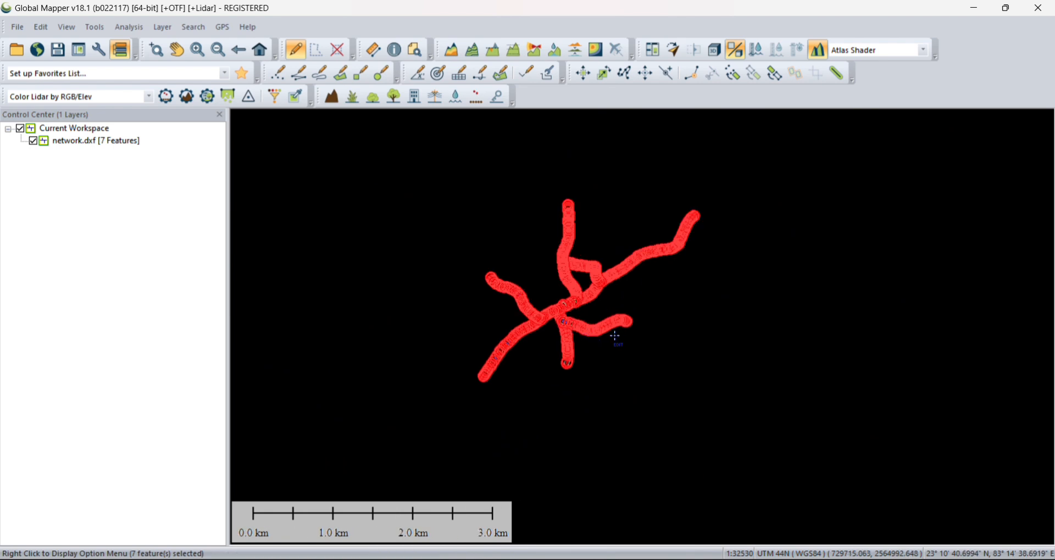
pyautogui.click(577, 396)
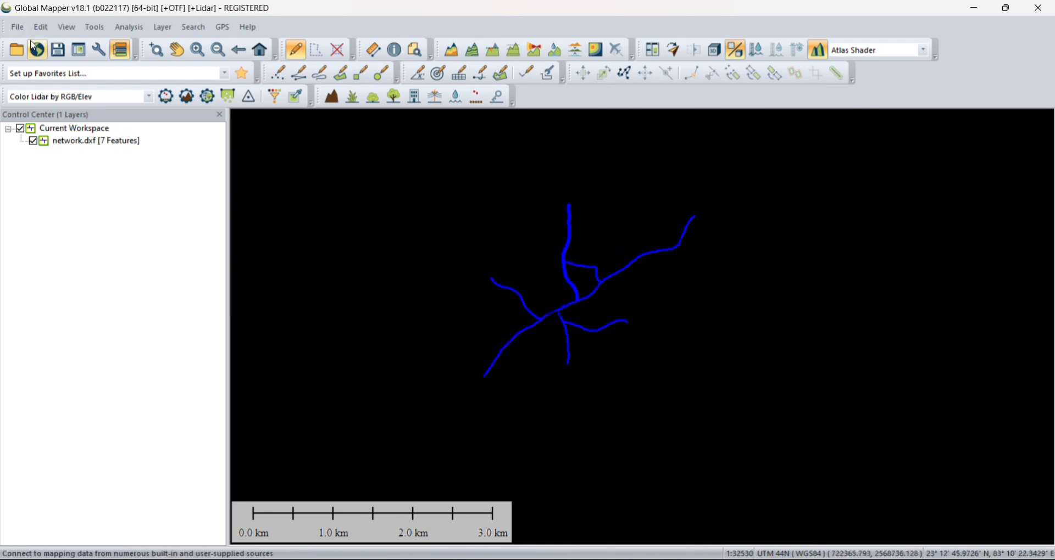
# Step: Download SRTM Worldwide Elevation Data (1-arc-second Resolution, SRTM Plus V3) within a drawn box that encloses the whole network with a wide margin
pyautogui.click(45, 57)
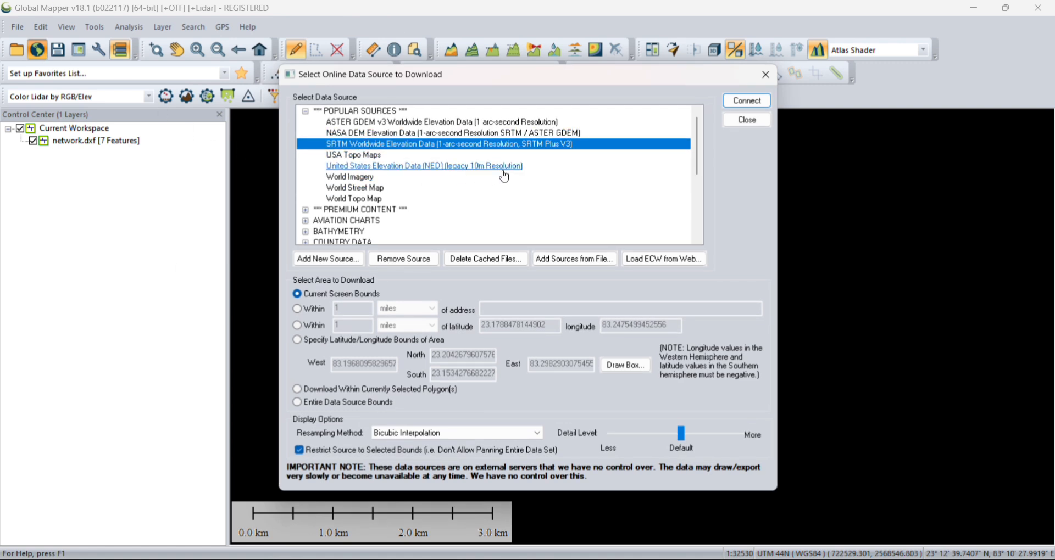
pyautogui.click(626, 365)
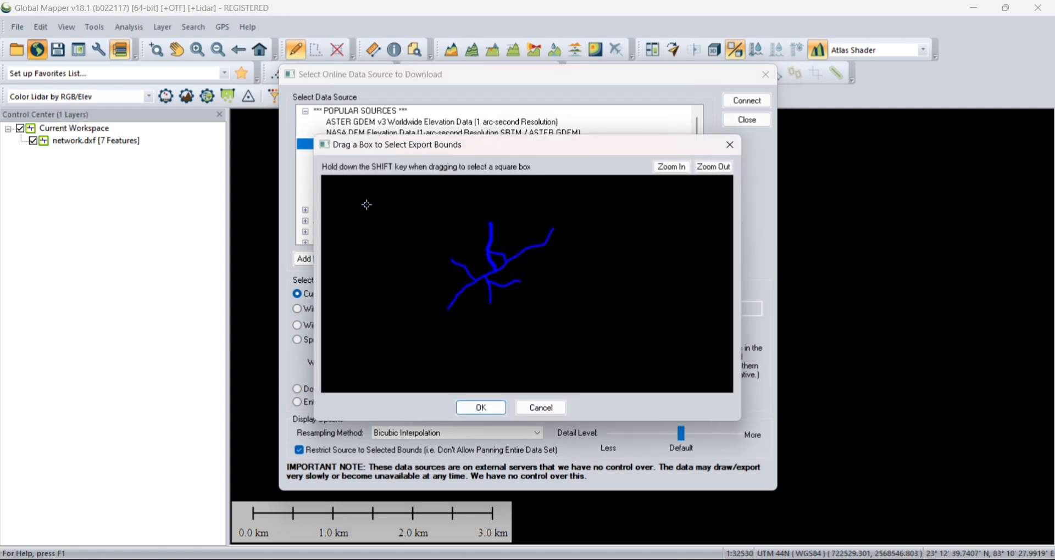
pyautogui.moveTo(332, 188); pyautogui.dragTo(725, 363)
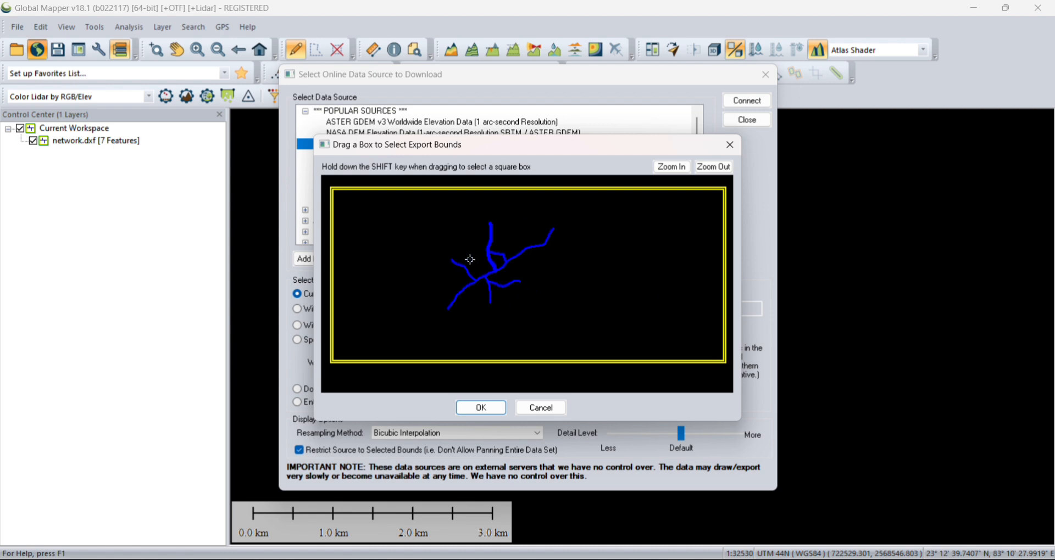
pyautogui.moveTo(406, 218); pyautogui.dragTo(625, 320)
pyautogui.moveTo(432, 251); pyautogui.dragTo(537, 296)
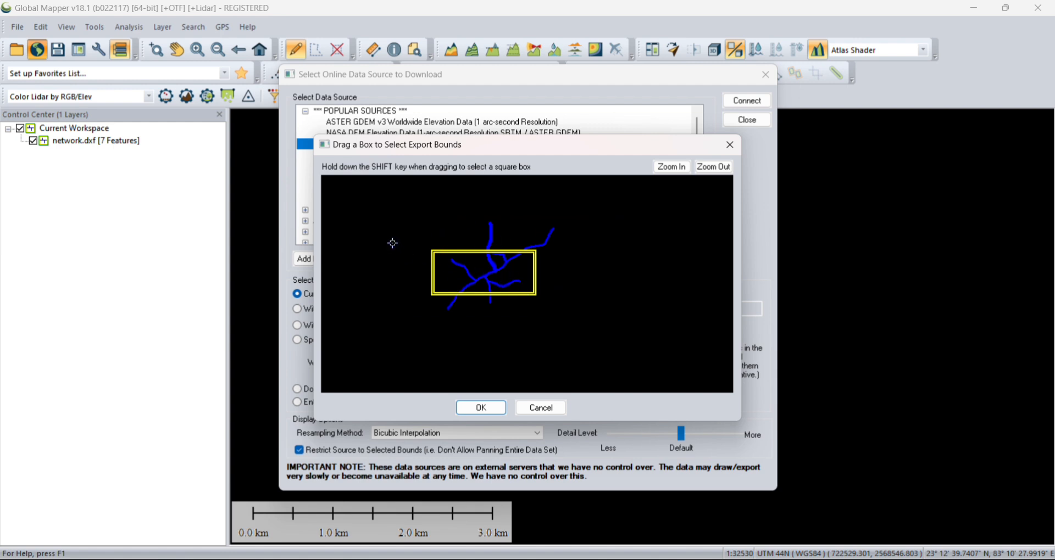
pyautogui.moveTo(328, 188); pyautogui.dragTo(722, 357)
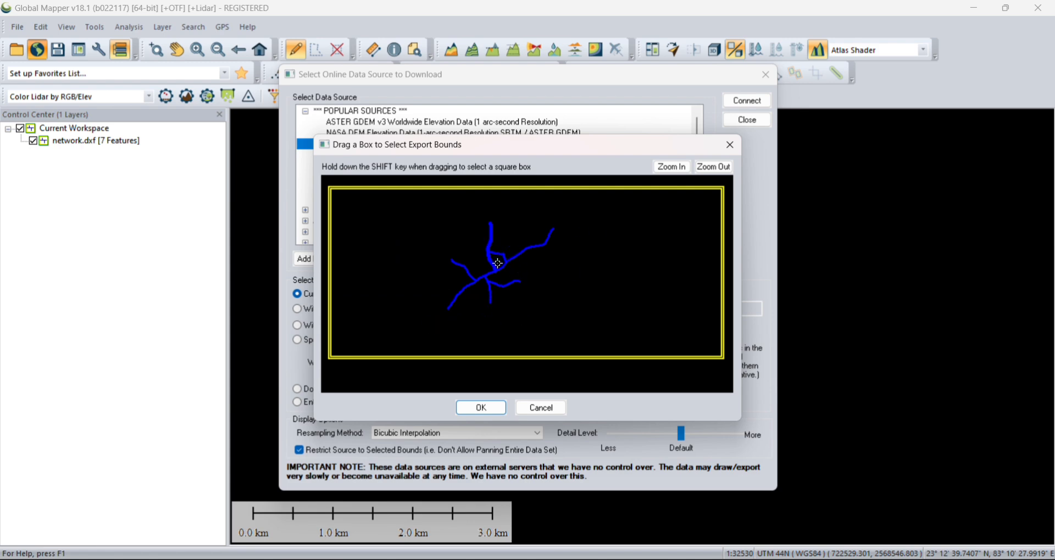
pyautogui.click(480, 408)
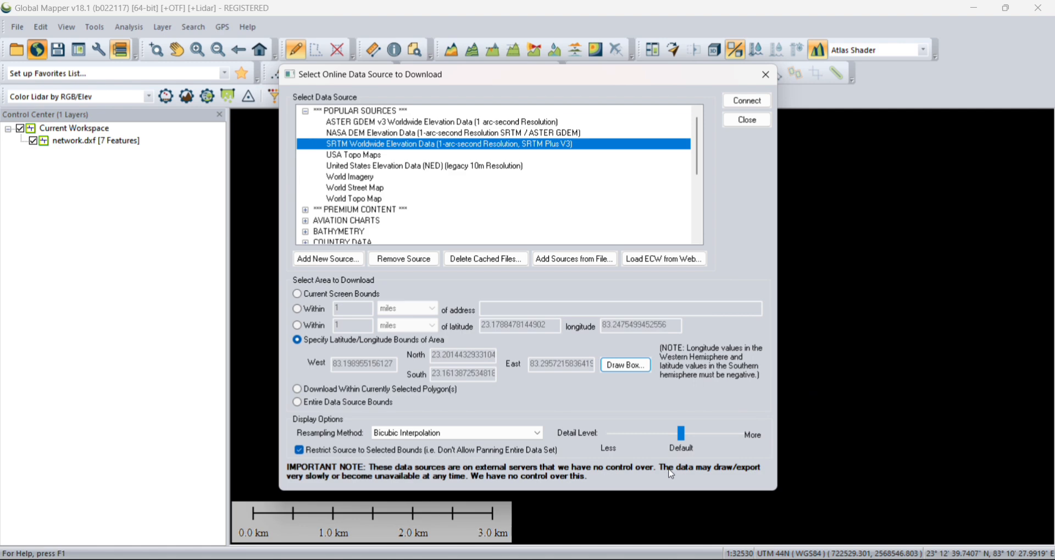
pyautogui.click(746, 103)
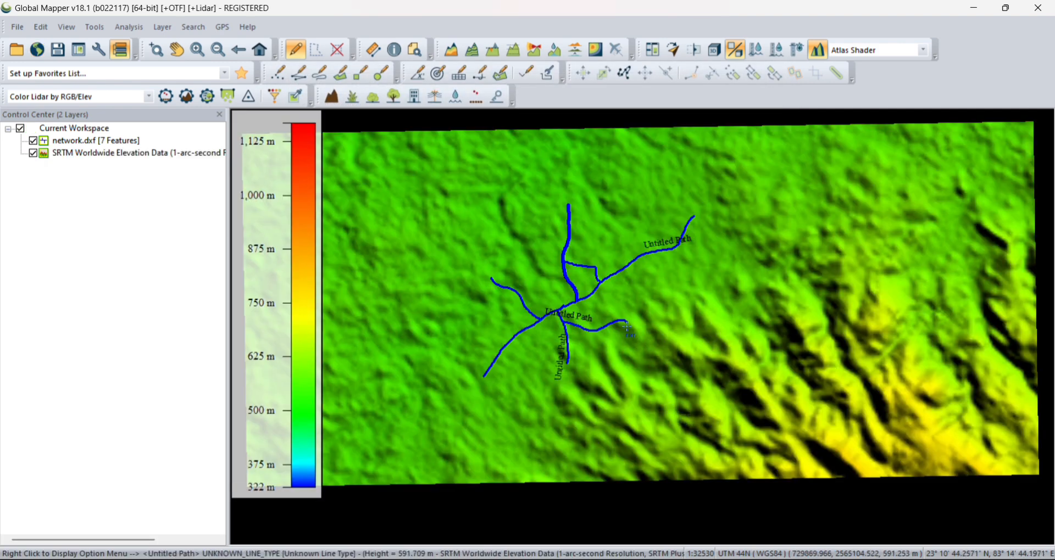
# Step: Generate contours from the elevation data with a 1 metre interval and a major contour multiplier of 5
pyautogui.scroll(-1, 627, 328)
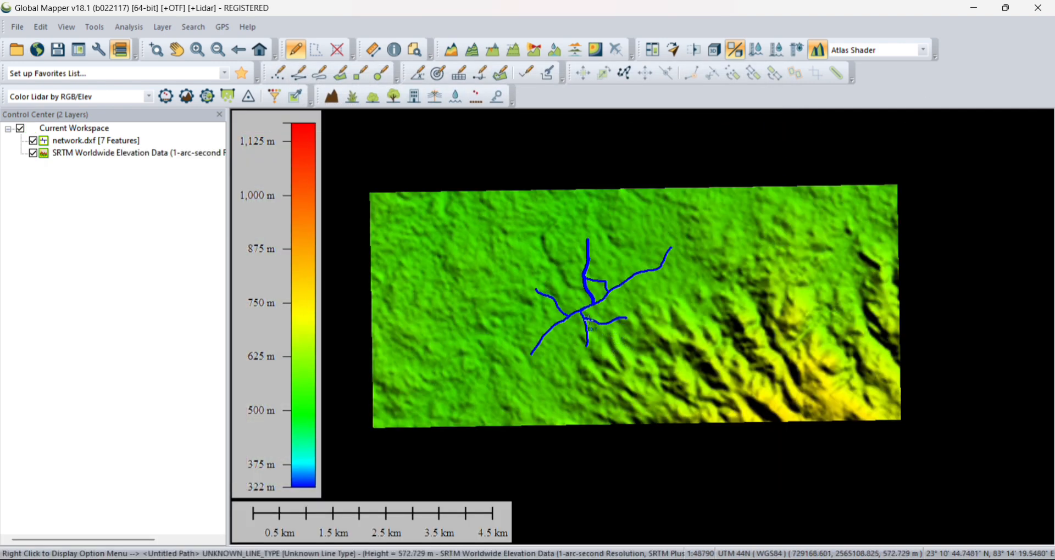
pyautogui.scroll(3, 587, 318)
pyautogui.scroll(-4, 568, 364)
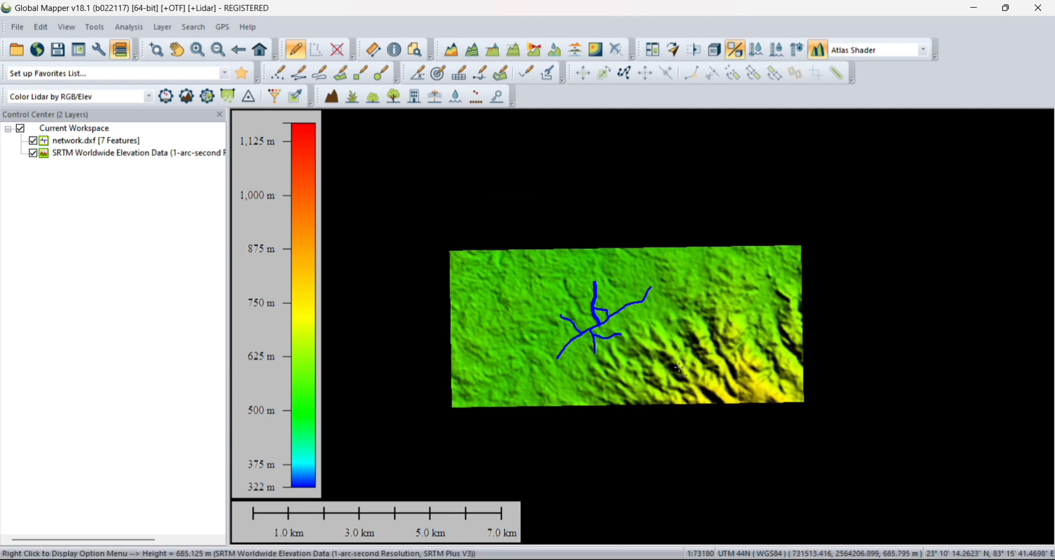
pyautogui.scroll(2, 679, 369)
pyautogui.scroll(-2, 683, 348)
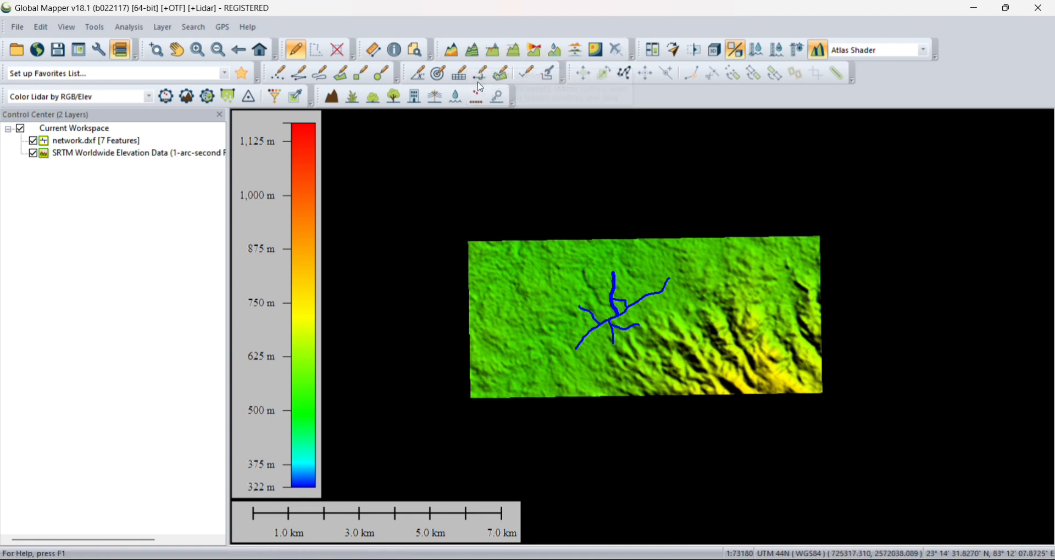
pyautogui.click(471, 55)
pyautogui.moveTo(536, 56); pyautogui.dragTo(587, 67)
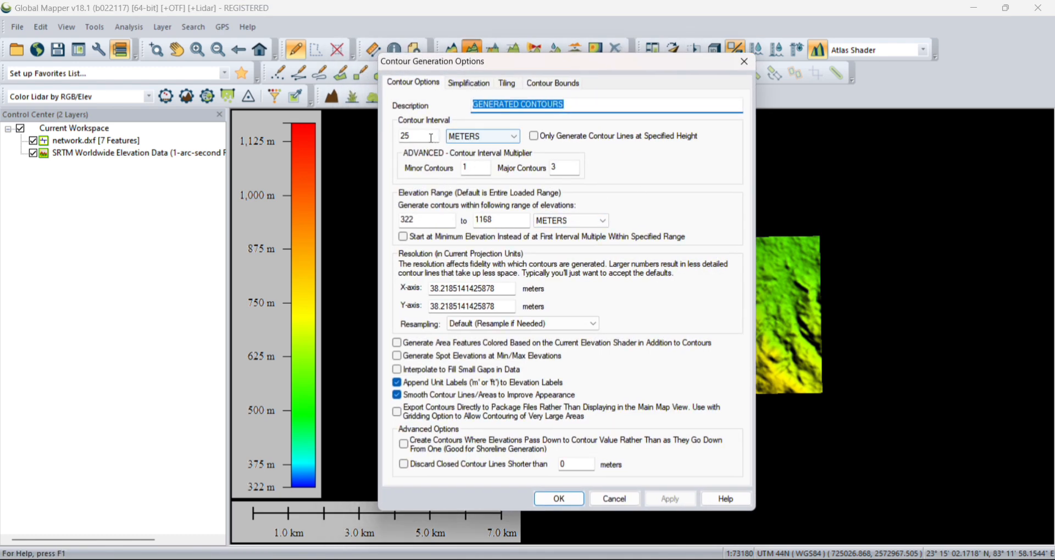
pyautogui.moveTo(423, 136); pyautogui.dragTo(402, 139)
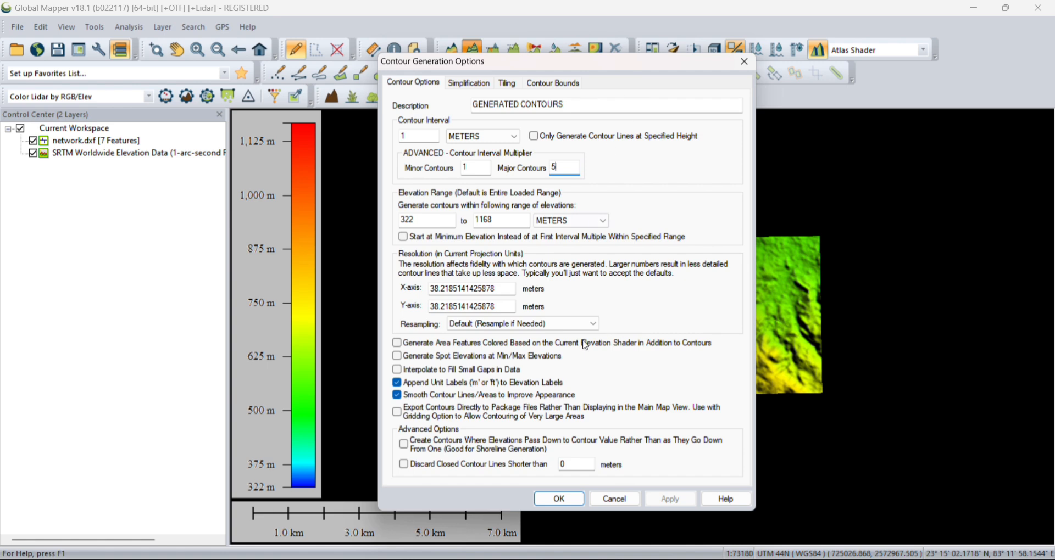
pyautogui.click(561, 500)
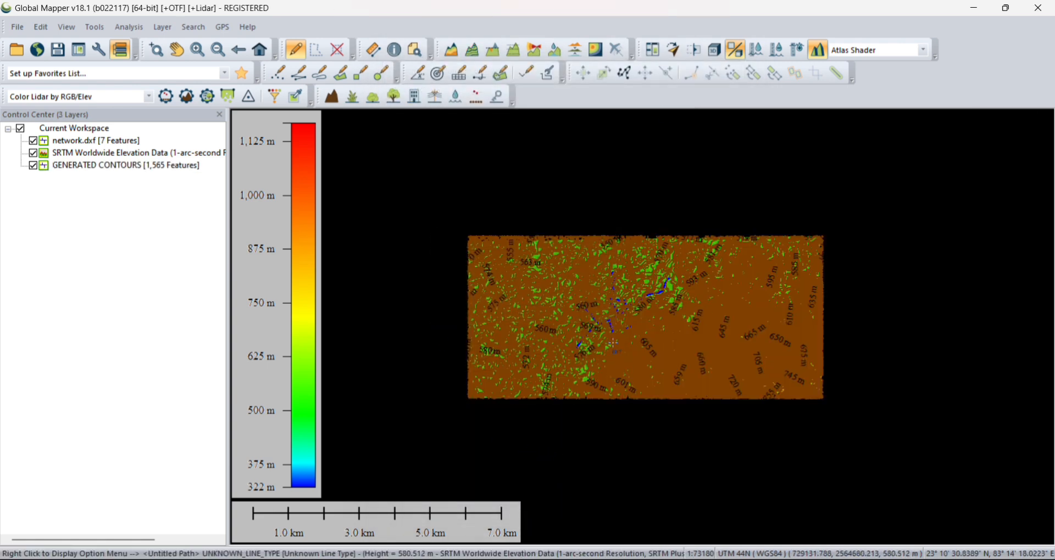
# Step: Examine the generated contour lines and their elevation labels across the terrain and around the network
pyautogui.scroll(4, 611, 352)
pyautogui.scroll(-3, 568, 254)
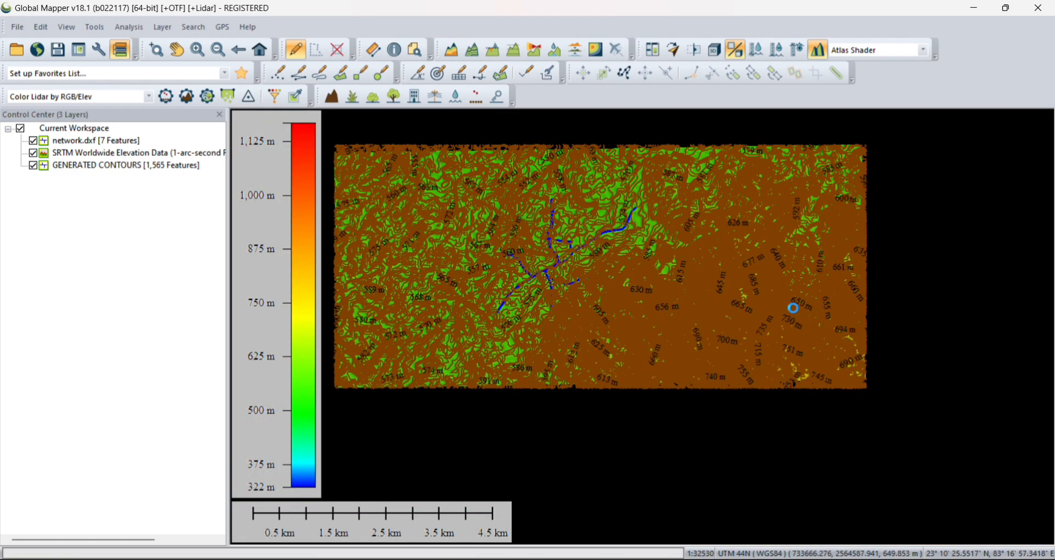
pyautogui.scroll(4, 794, 306)
pyautogui.scroll(-5, 815, 353)
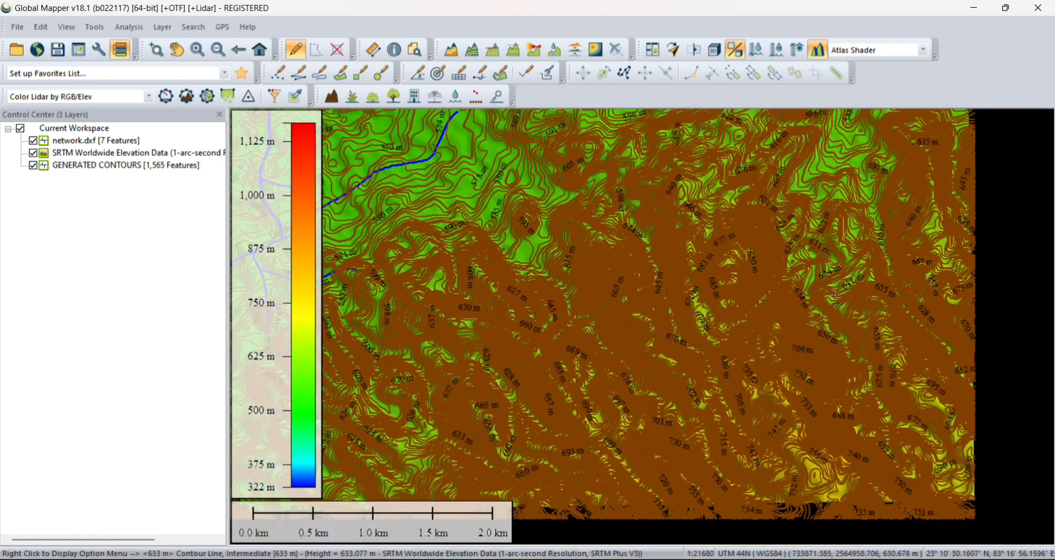
pyautogui.scroll(2, 571, 306)
pyautogui.scroll(2, 579, 303)
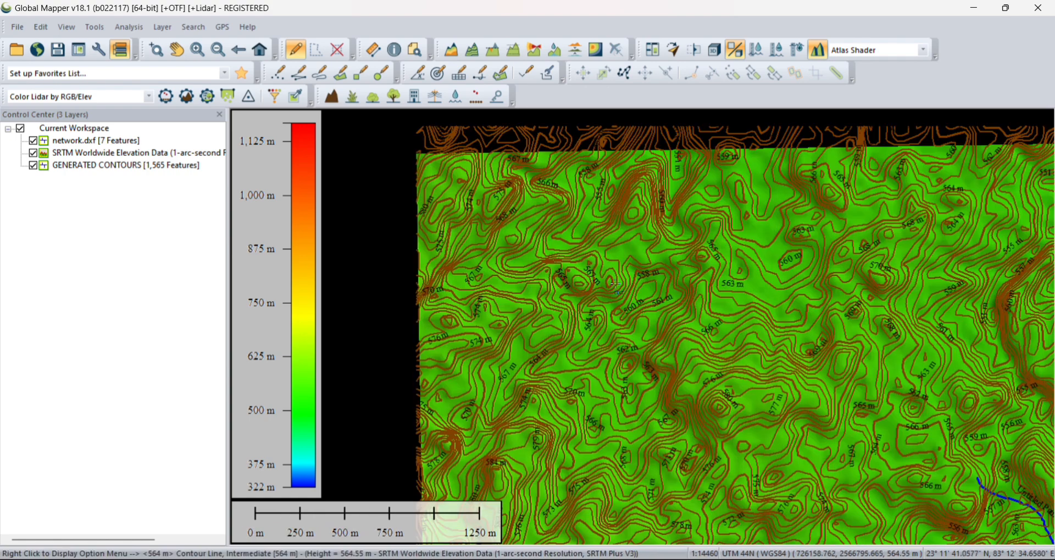
pyautogui.scroll(-2, 604, 270)
pyautogui.scroll(2, 623, 236)
pyautogui.scroll(-4, 623, 237)
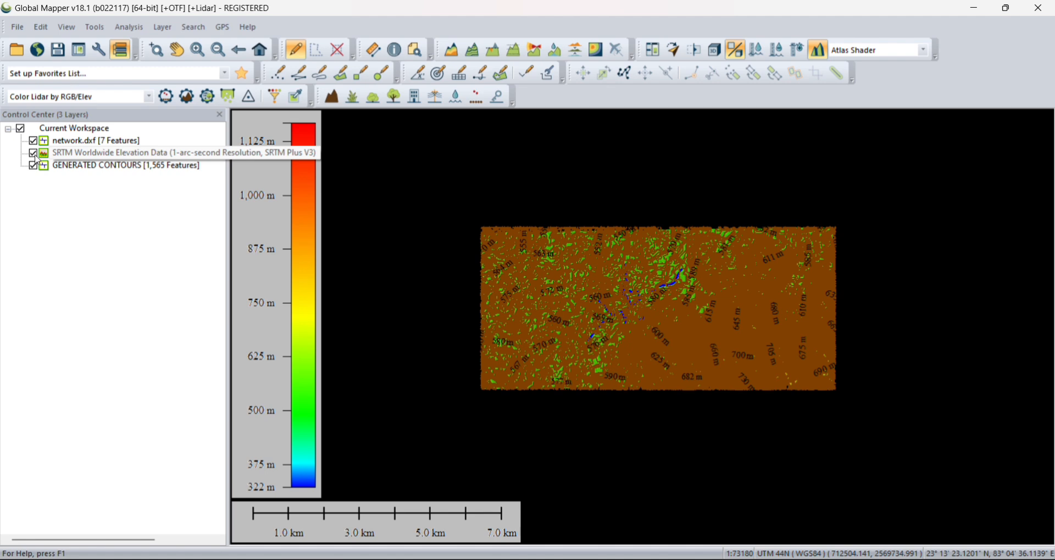
# Step: Try to create contours with the SRTM elevation layer hidden, and turn that layer back on
pyautogui.click(34, 155)
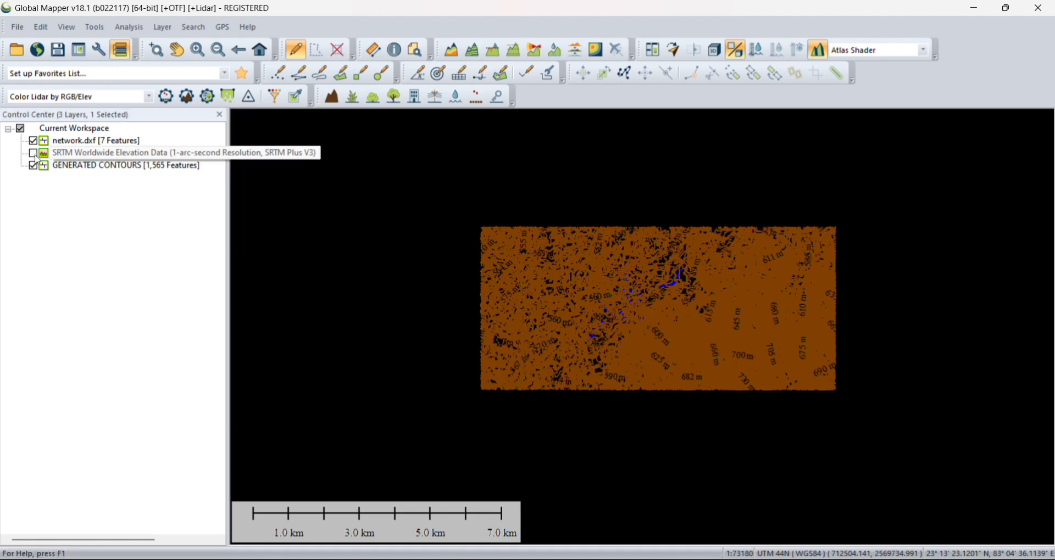
pyautogui.click(475, 54)
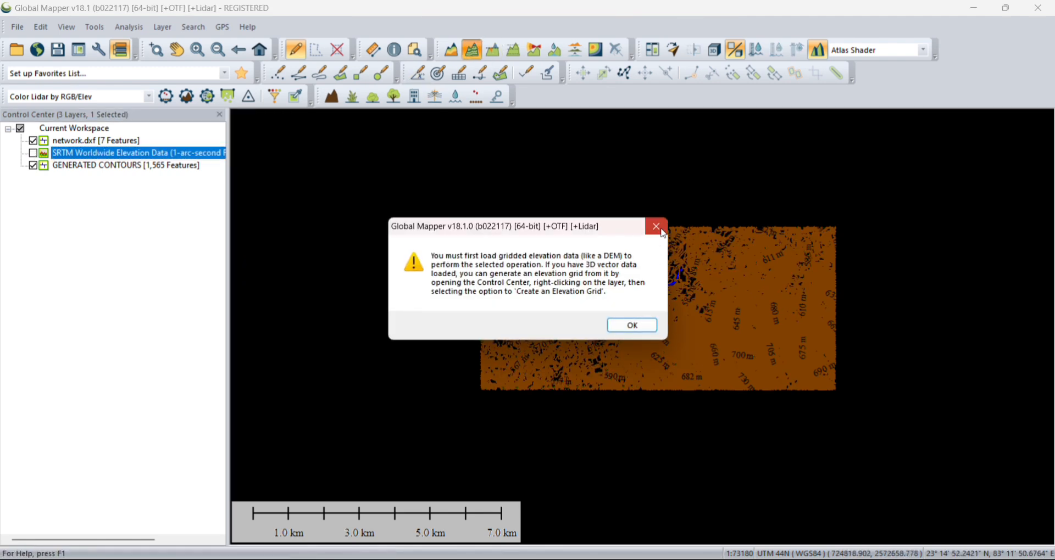
pyautogui.click(623, 321)
pyautogui.scroll(3, 673, 358)
pyautogui.scroll(-3, 672, 357)
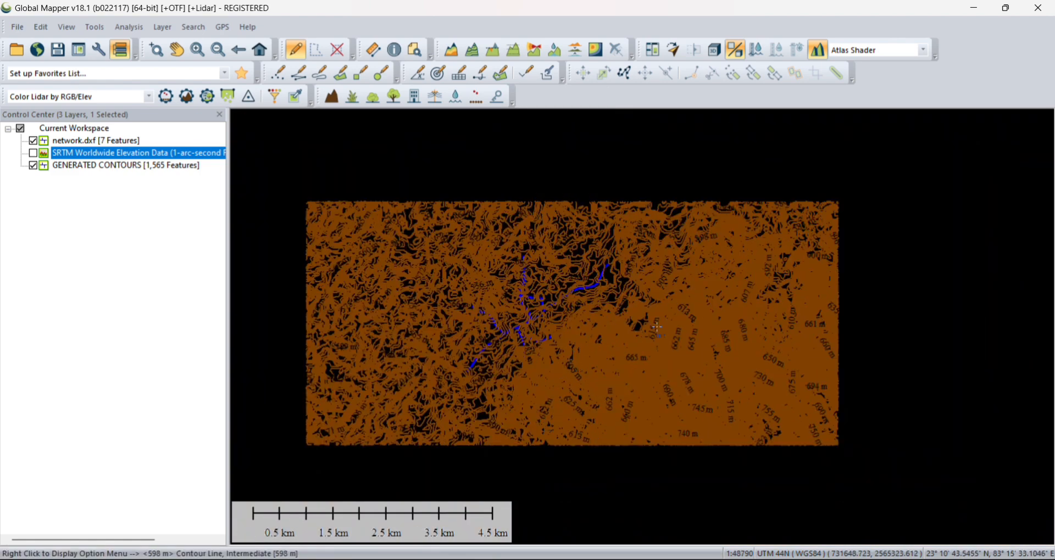
pyautogui.click(33, 155)
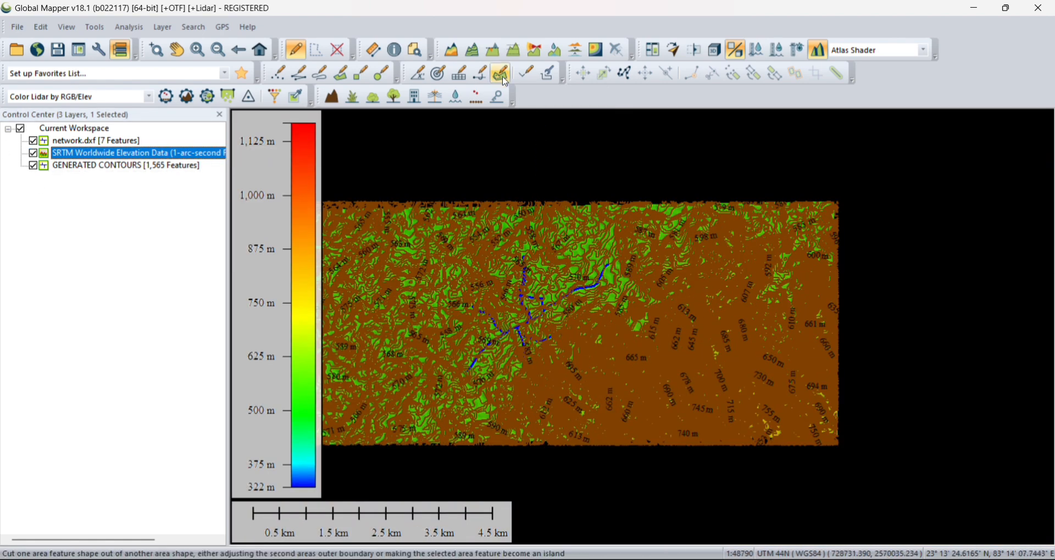
pyautogui.scroll(4, 550, 347)
pyautogui.scroll(-6, 657, 324)
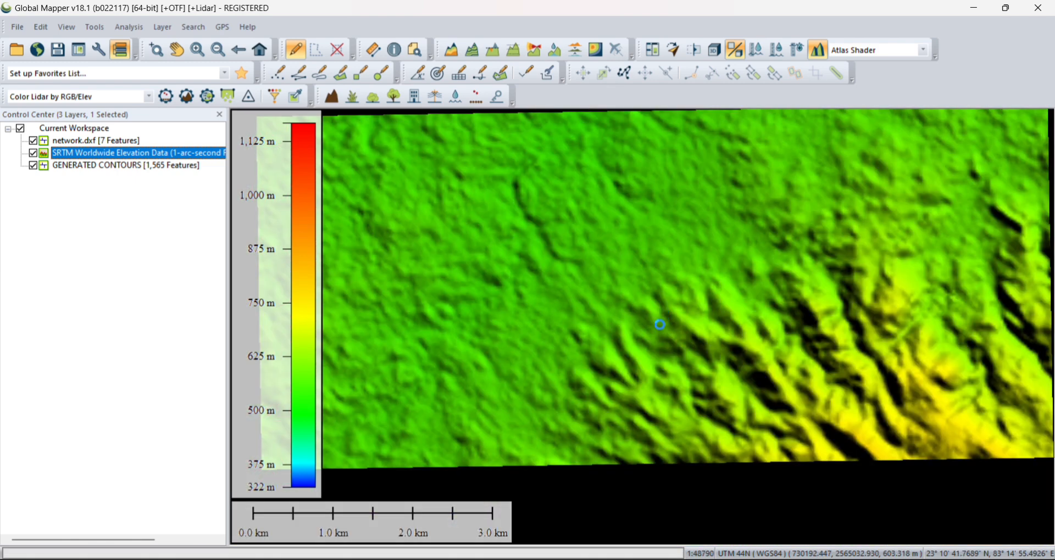
pyautogui.scroll(1, 693, 301)
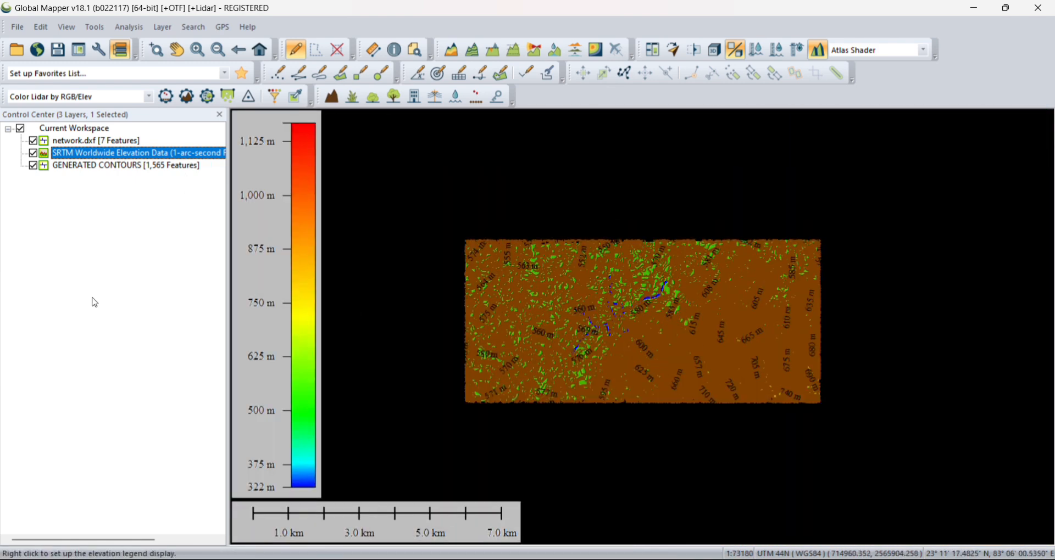
pyautogui.rightClick(61, 168)
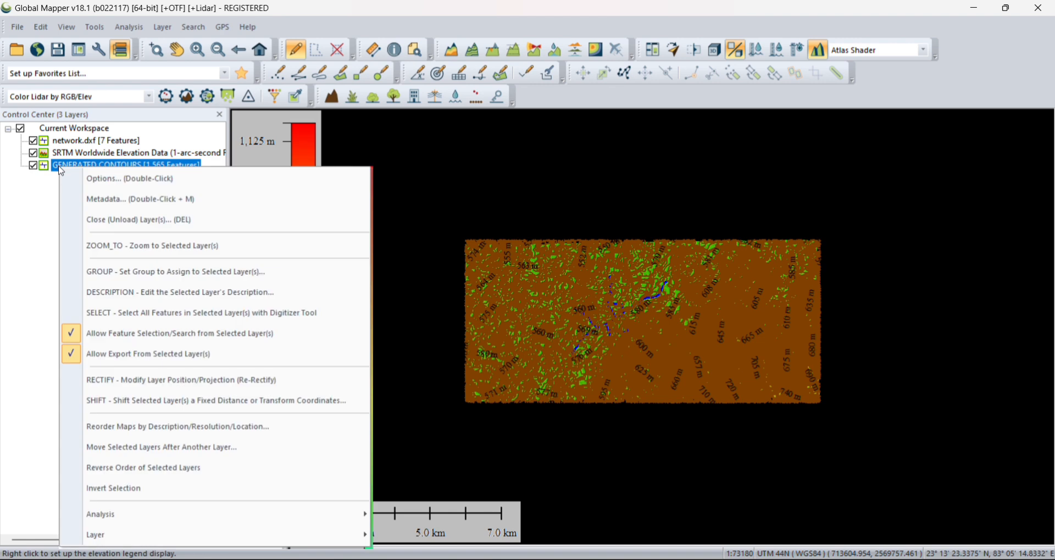
pyautogui.moveTo(251, 536)
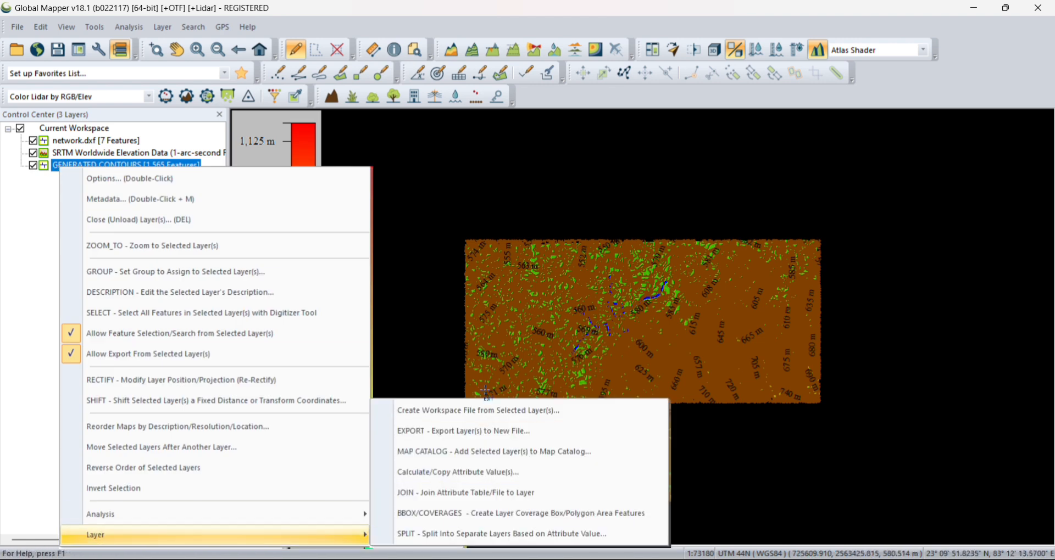
pyautogui.click(497, 408)
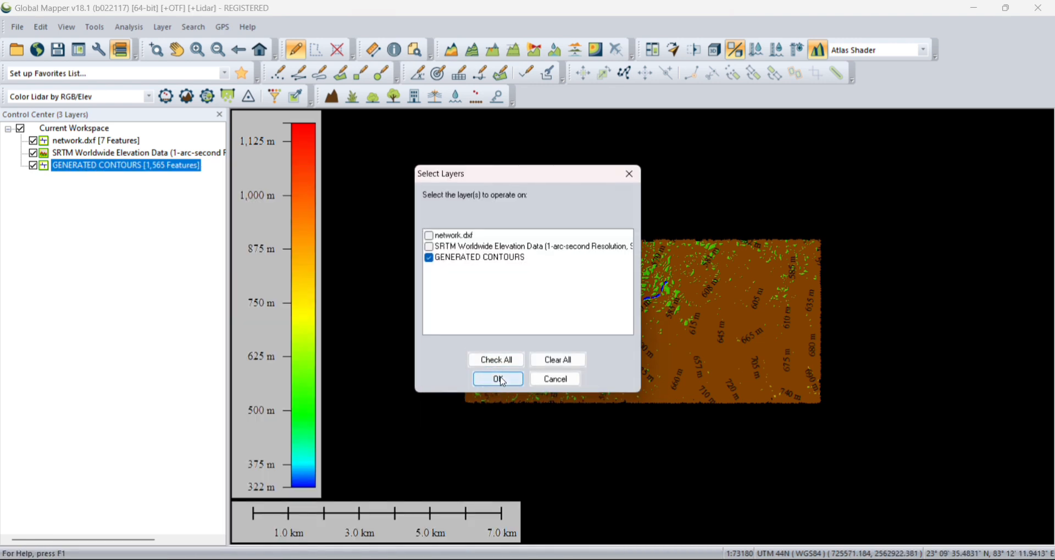
pyautogui.click(632, 174)
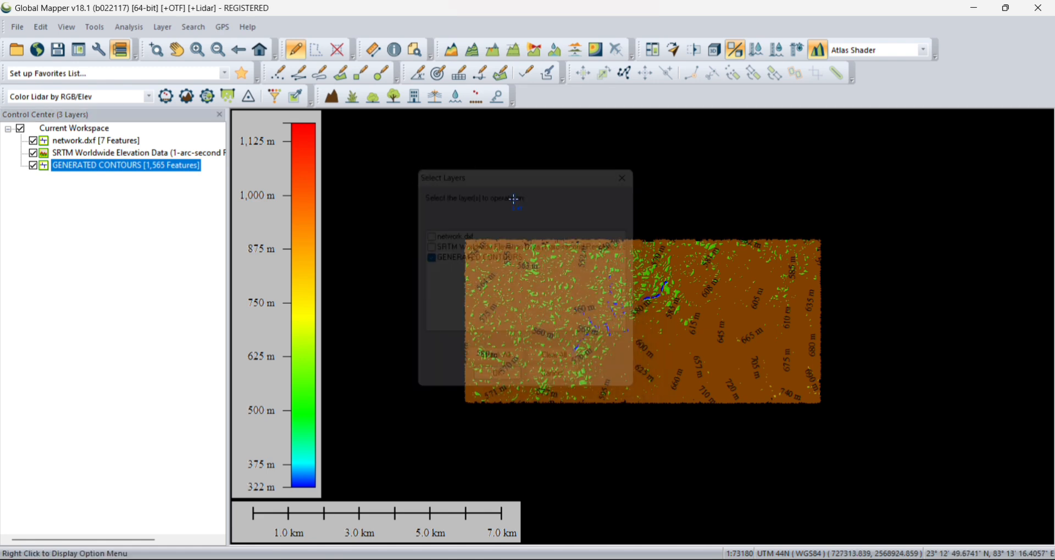
# Step: Export only the GENERATED CONTOURS layer as a DXF file named contours in folder A, with display labels included as attributes
pyautogui.rightClick(104, 168)
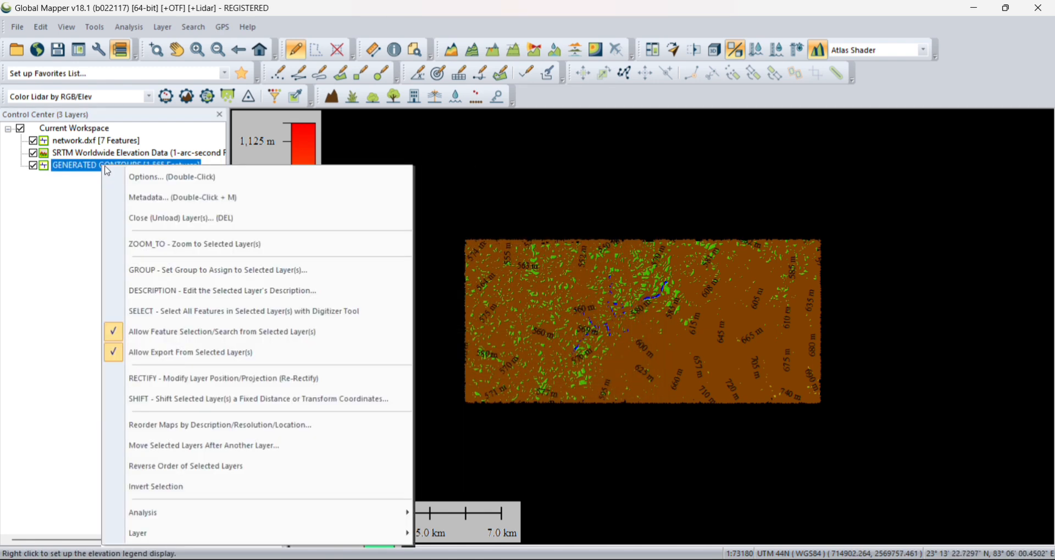
pyautogui.moveTo(202, 533)
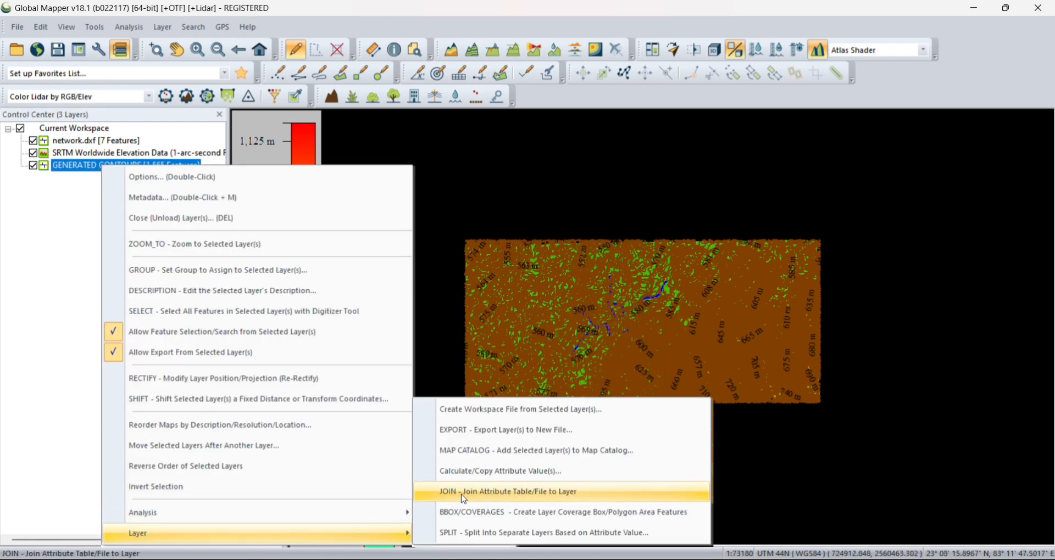
pyautogui.click(493, 433)
pyautogui.click(494, 379)
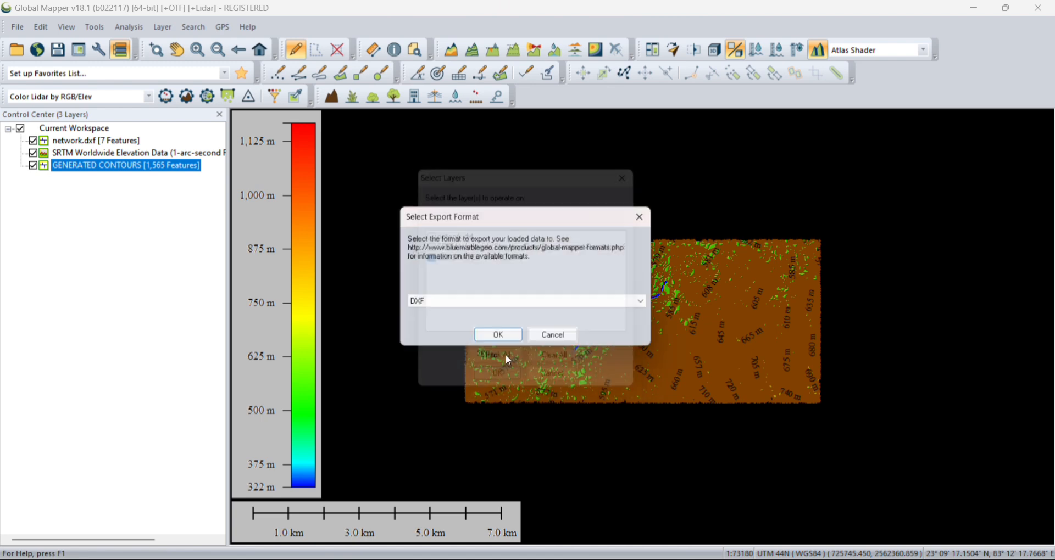
pyautogui.click(506, 345)
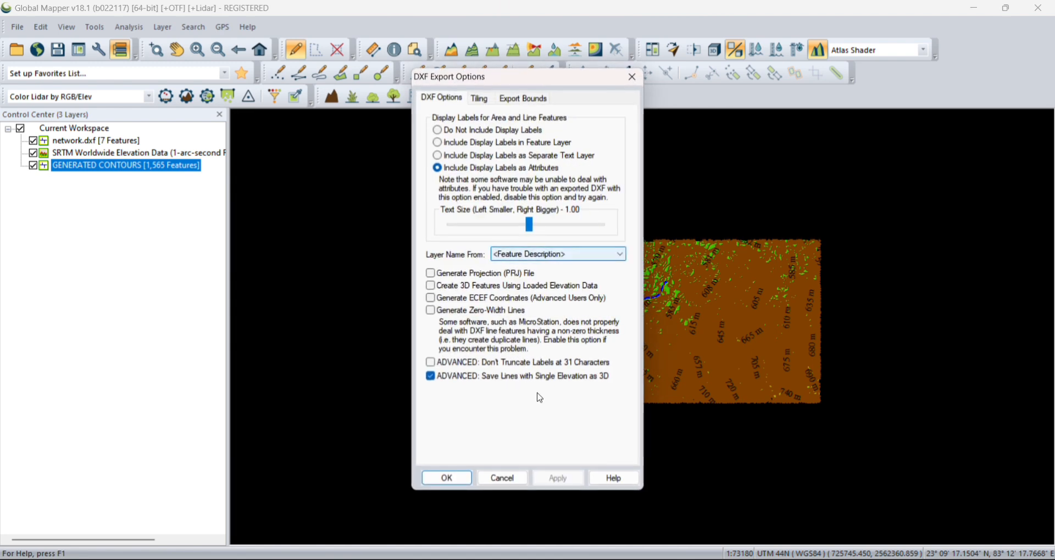
pyautogui.click(447, 480)
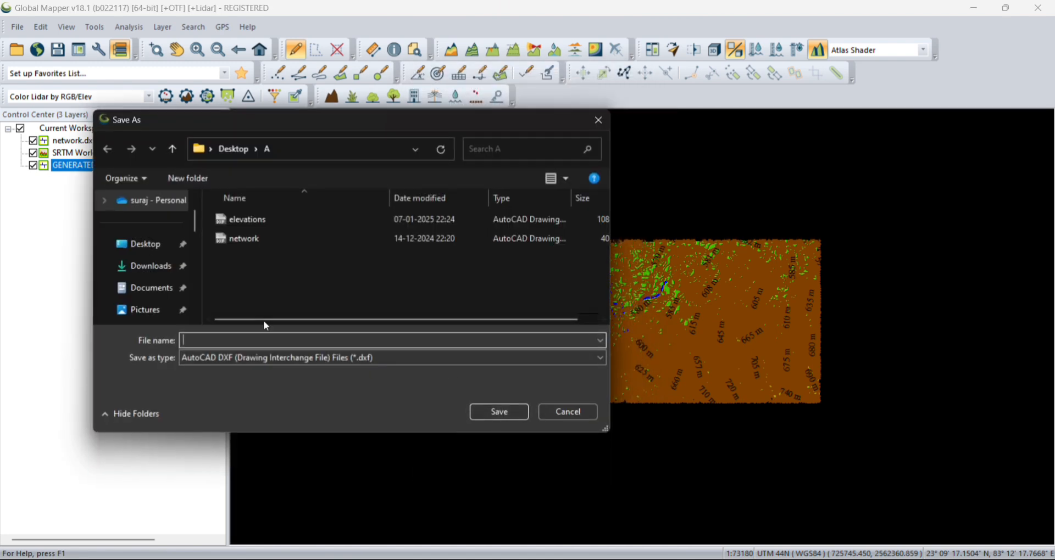
pyautogui.write('contours')
pyautogui.click(511, 406)
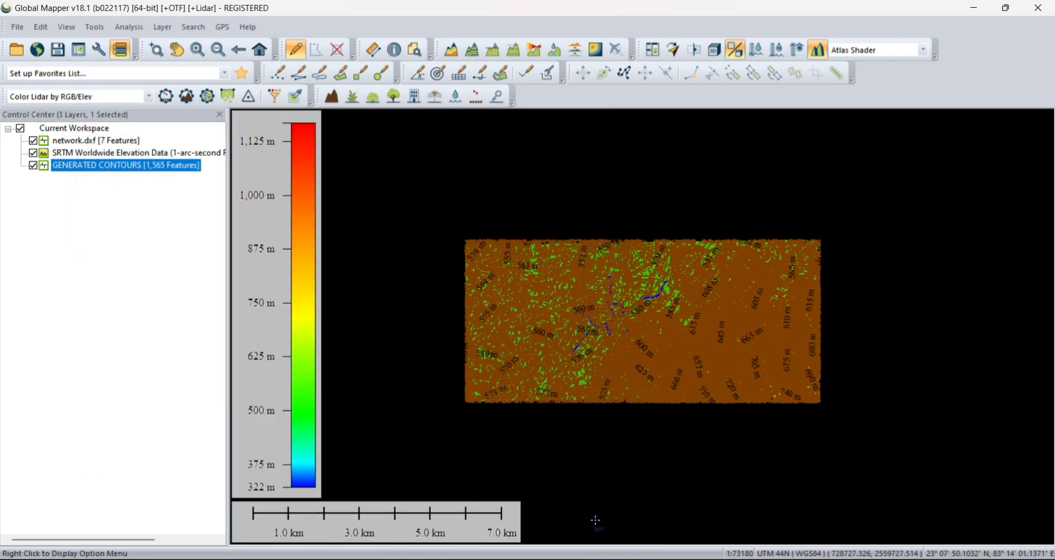
# Step: Open the exported contours drawing from folder A in AutoCAD
pyautogui.click(526, 503)
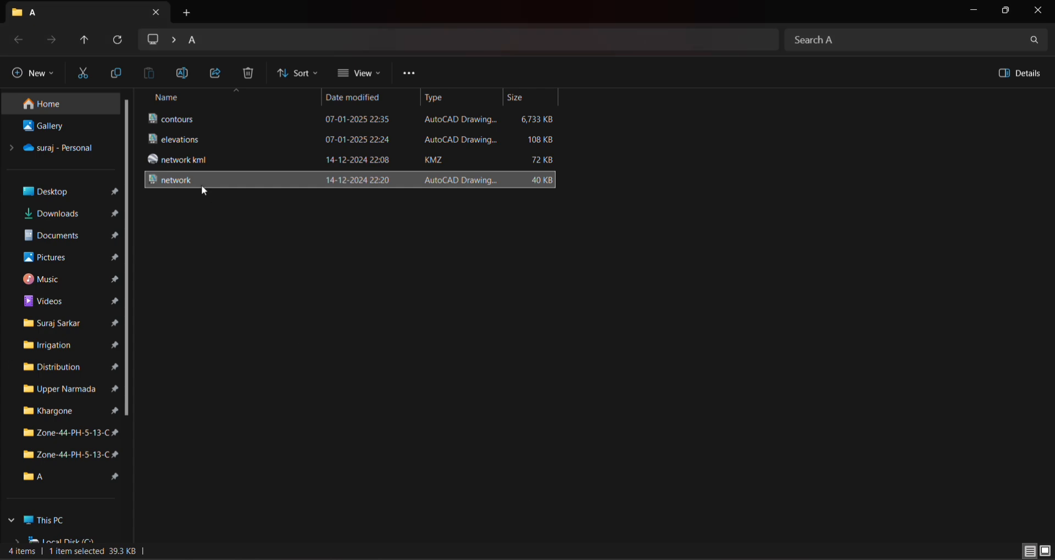
pyautogui.doubleClick(188, 118)
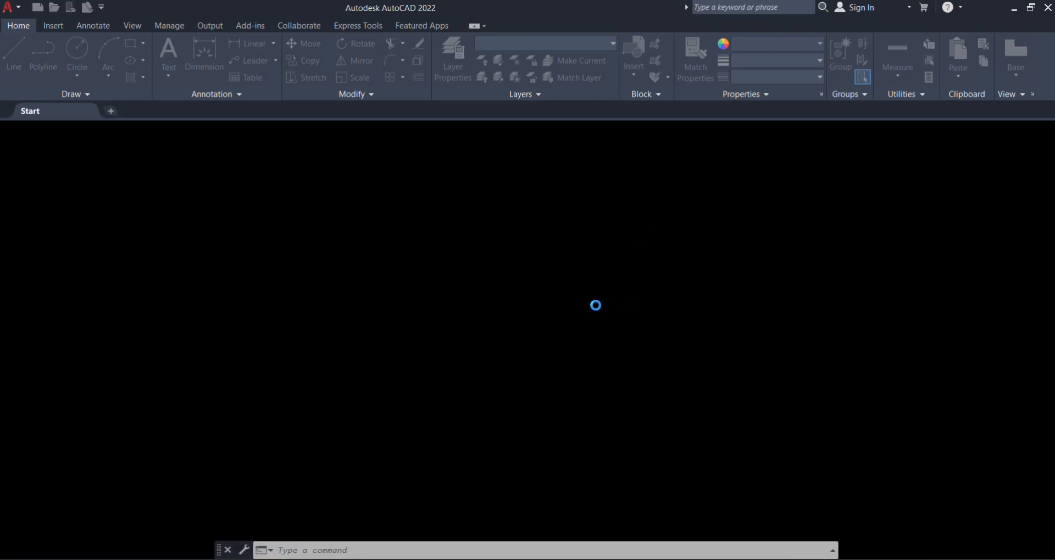
pyautogui.middleClick(593, 289)
pyautogui.middleClick(592, 289)
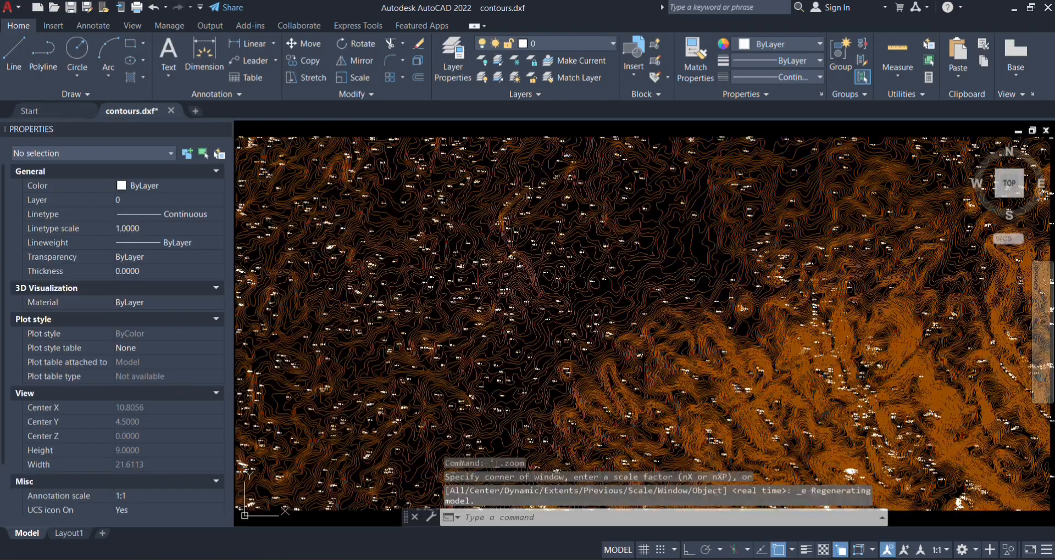
# Step: Select a major contour line in the middle of the terrain, trace its course across the drawing, and clear the selection
pyautogui.scroll(-5, 590, 282)
pyautogui.scroll(4, 647, 304)
pyautogui.scroll(8, 658, 313)
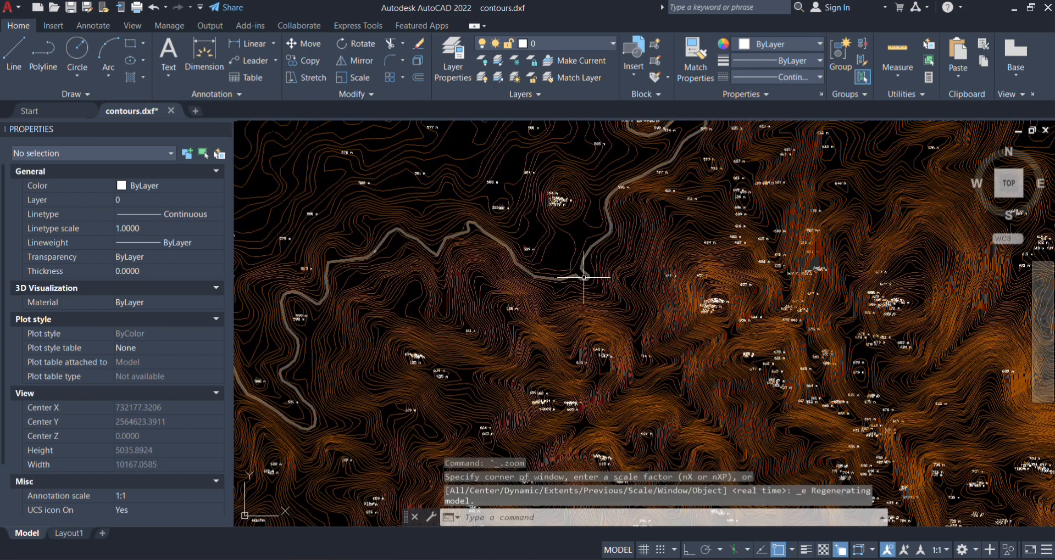
pyautogui.scroll(-4, 641, 342)
pyautogui.scroll(3, 648, 358)
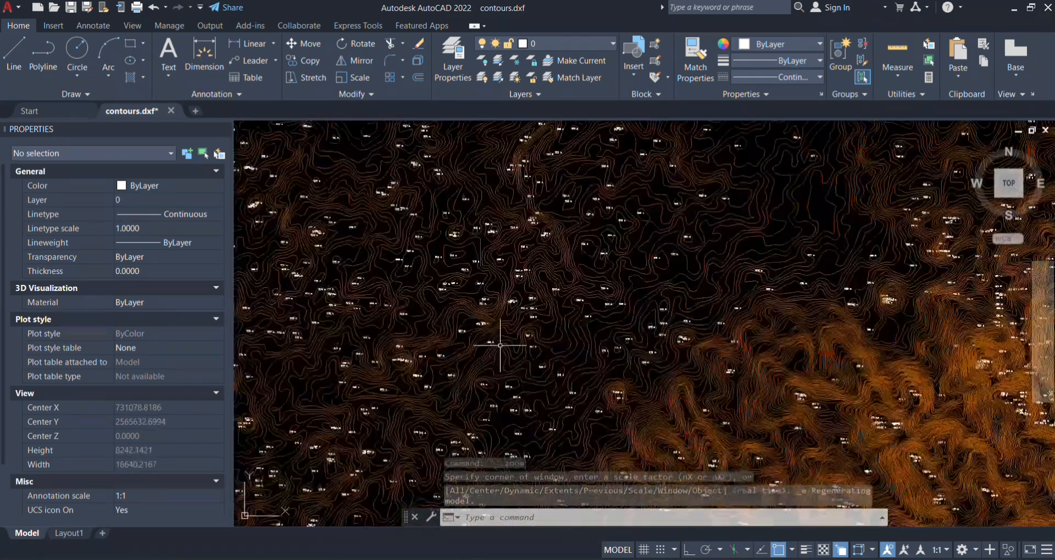
pyautogui.scroll(3, 697, 275)
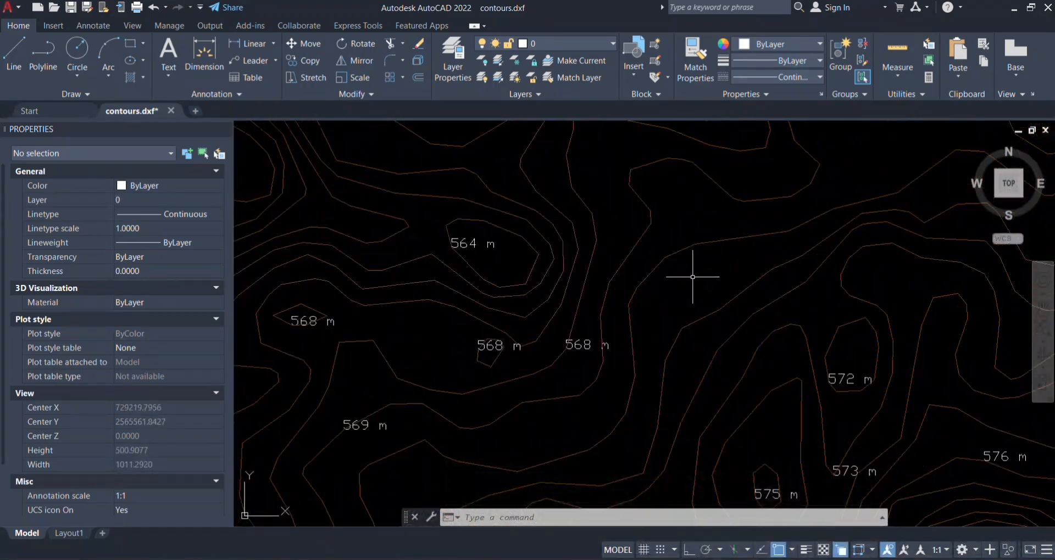
pyautogui.click(660, 285)
pyautogui.scroll(-4, 653, 287)
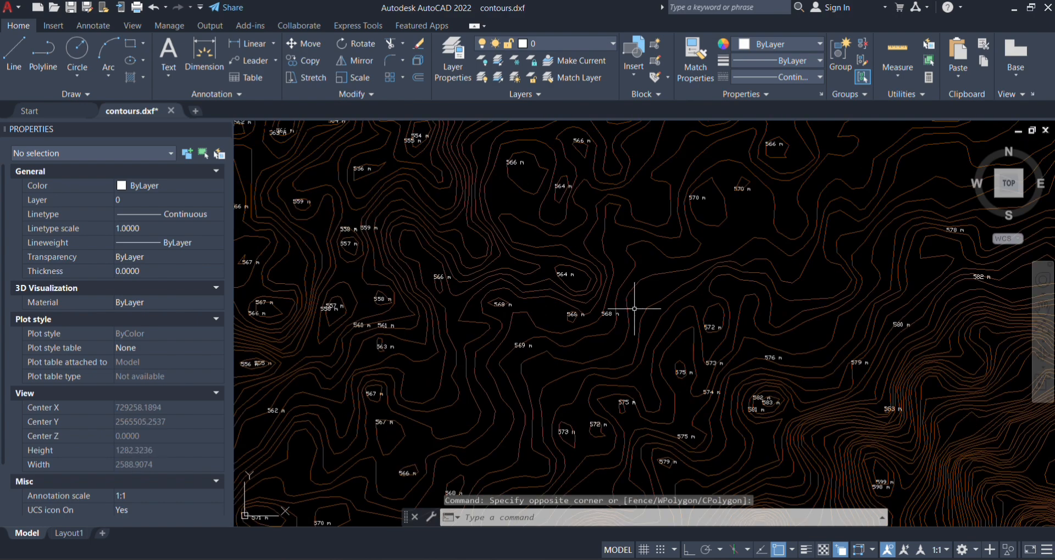
pyautogui.click(640, 269)
pyautogui.scroll(-5, 640, 269)
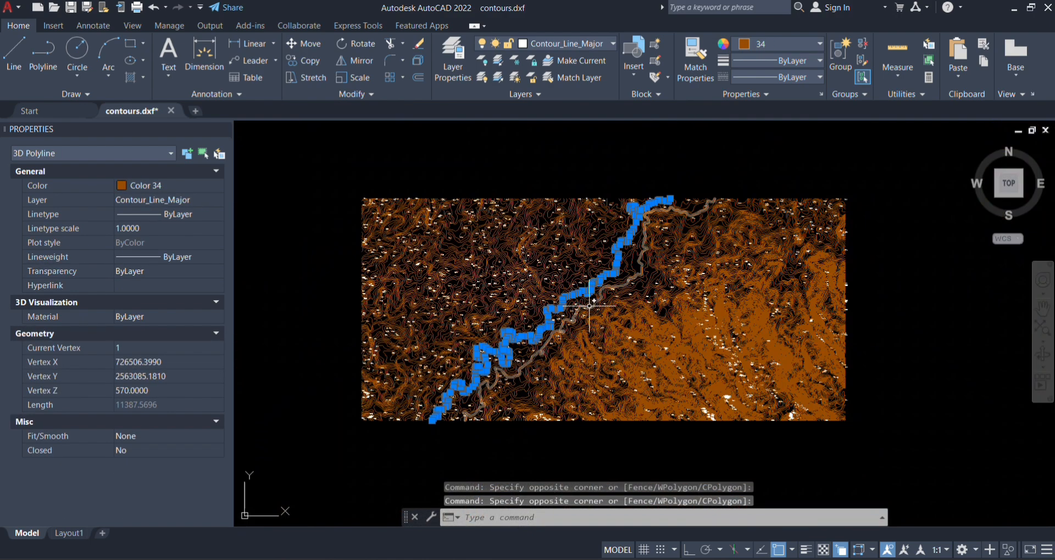
pyautogui.scroll(3, 542, 283)
pyautogui.scroll(-2, 528, 307)
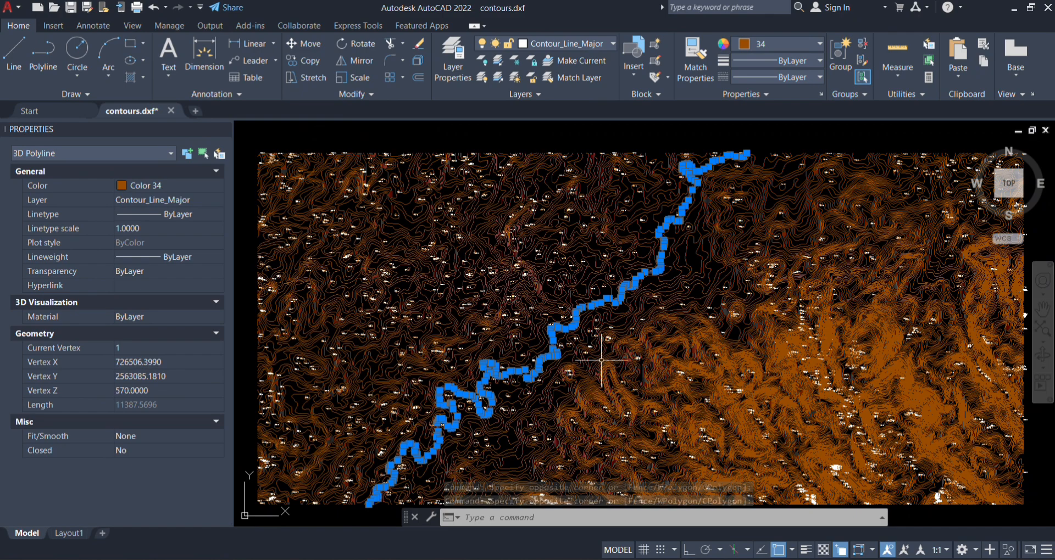
pyautogui.scroll(4, 542, 255)
pyautogui.press('Escape')
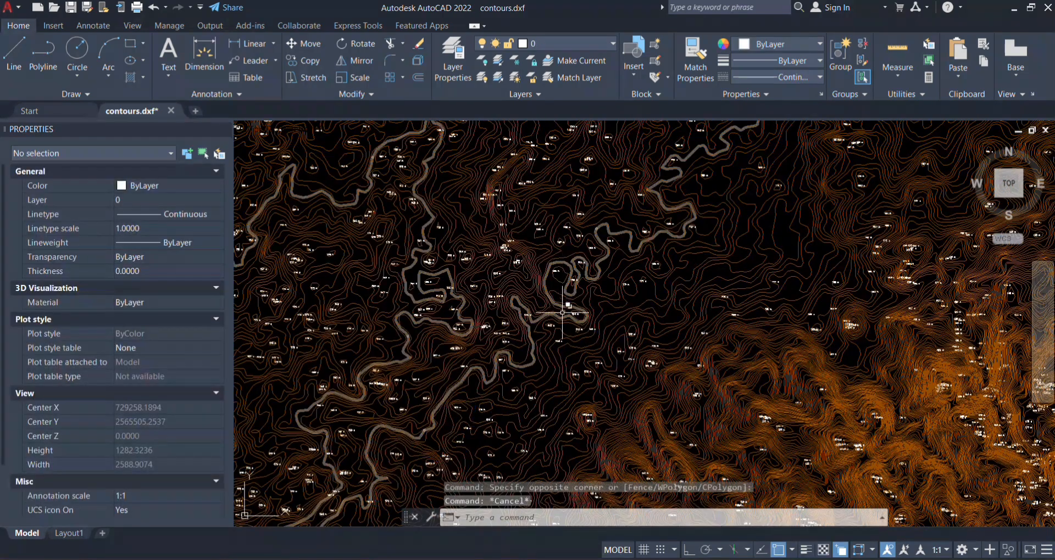
# Step: Examine the contour lines and elevation labels, from the full extent of the terrain to the individual closed contours
pyautogui.scroll(6, 566, 262)
pyautogui.scroll(-5, 663, 269)
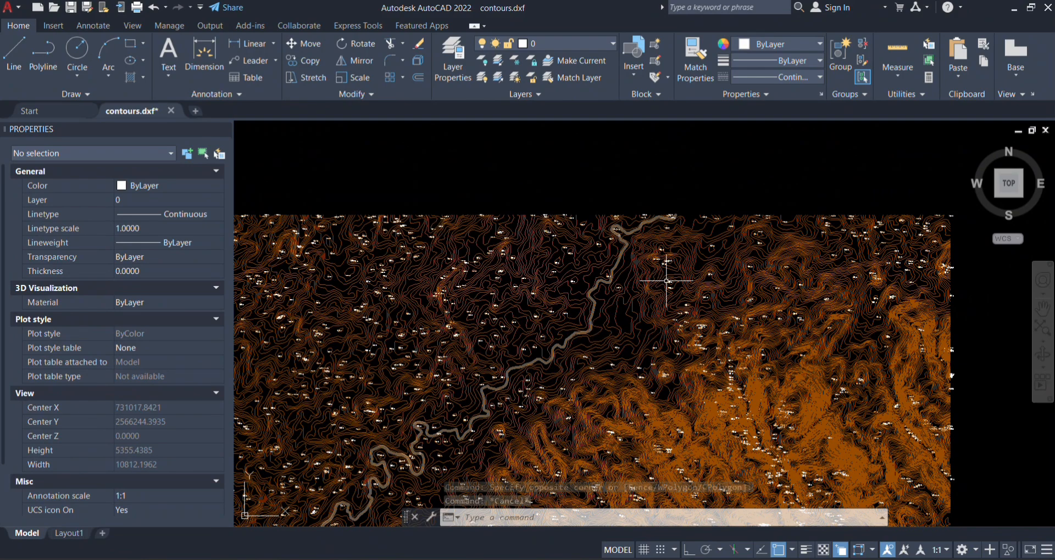
pyautogui.scroll(4, 667, 281)
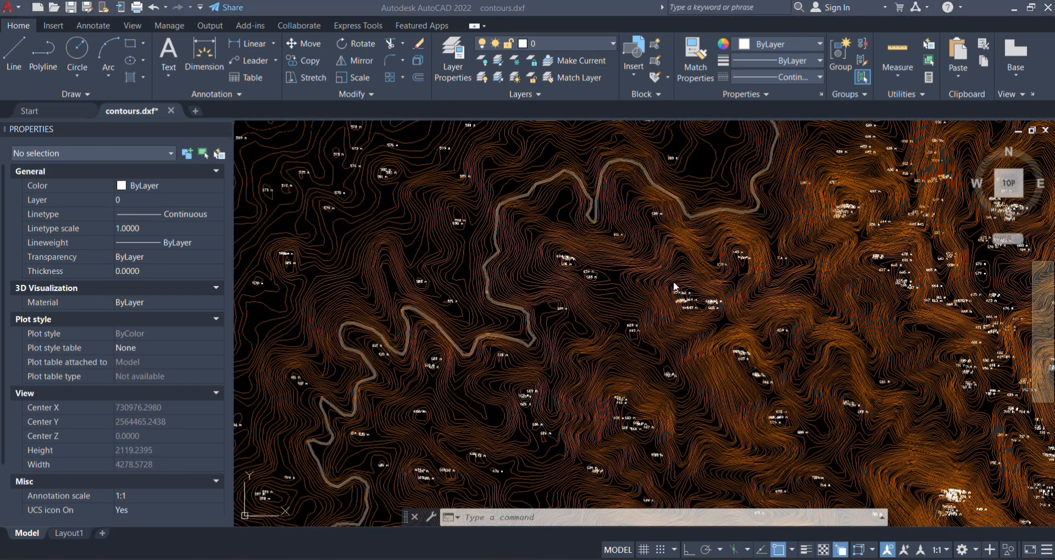
pyautogui.scroll(-6, 591, 375)
pyautogui.click(684, 443)
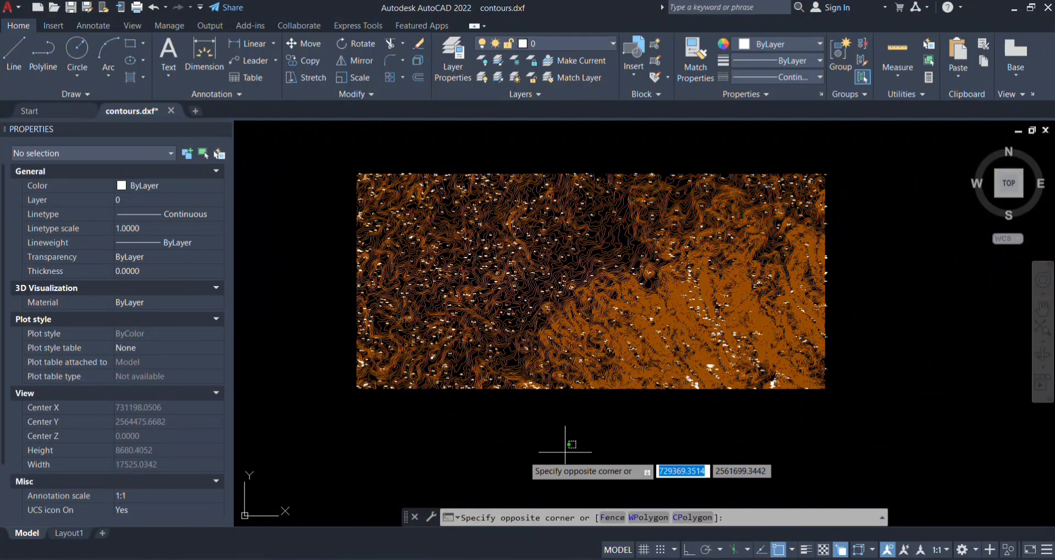
pyautogui.scroll(7, 516, 319)
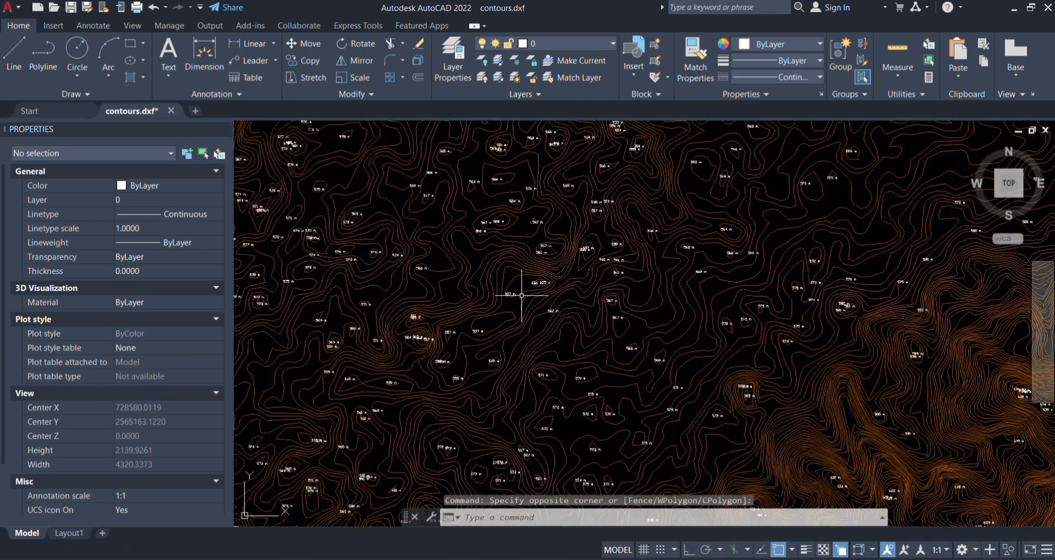
pyautogui.scroll(12, 544, 341)
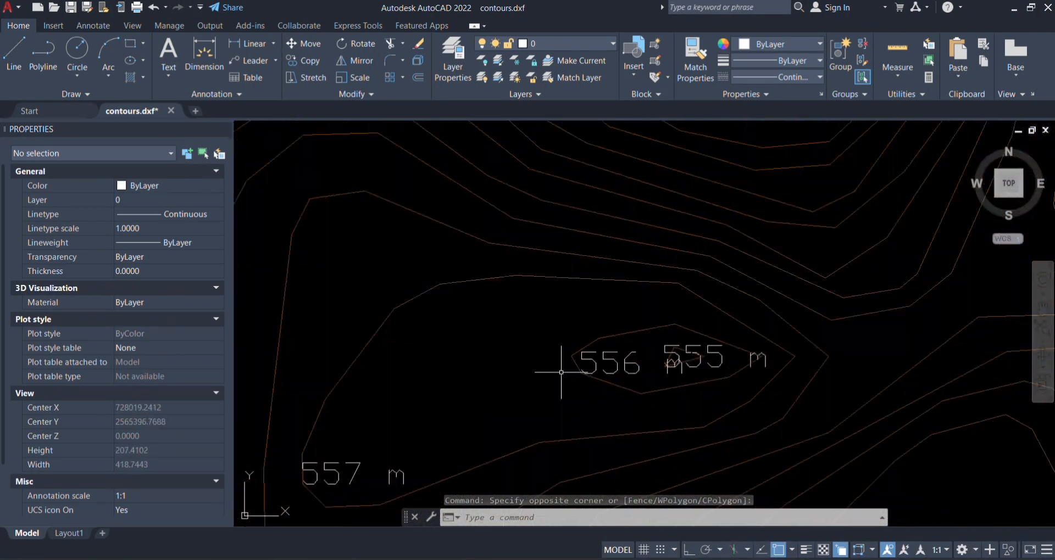
pyautogui.scroll(-10, 547, 336)
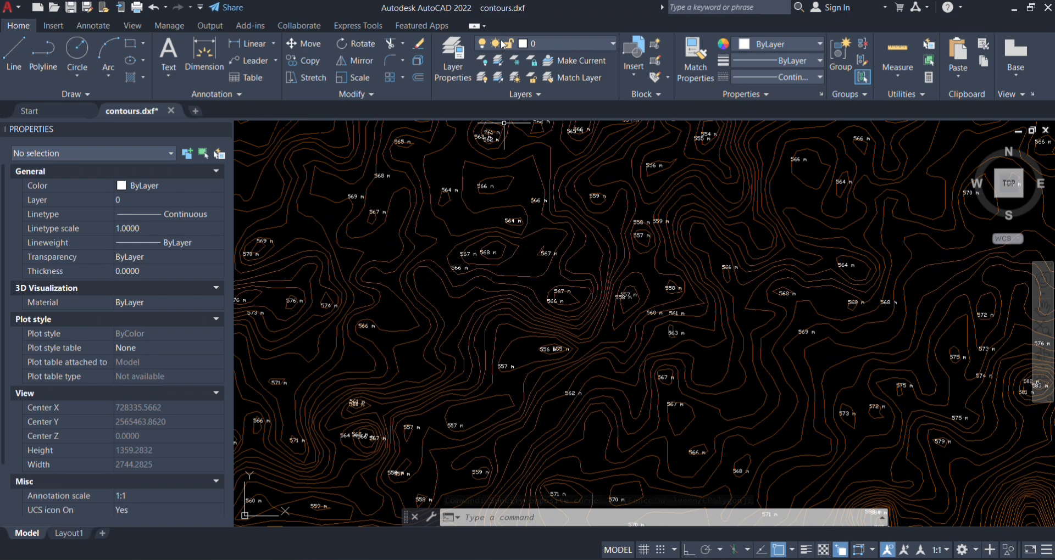
pyautogui.scroll(-10, 555, 346)
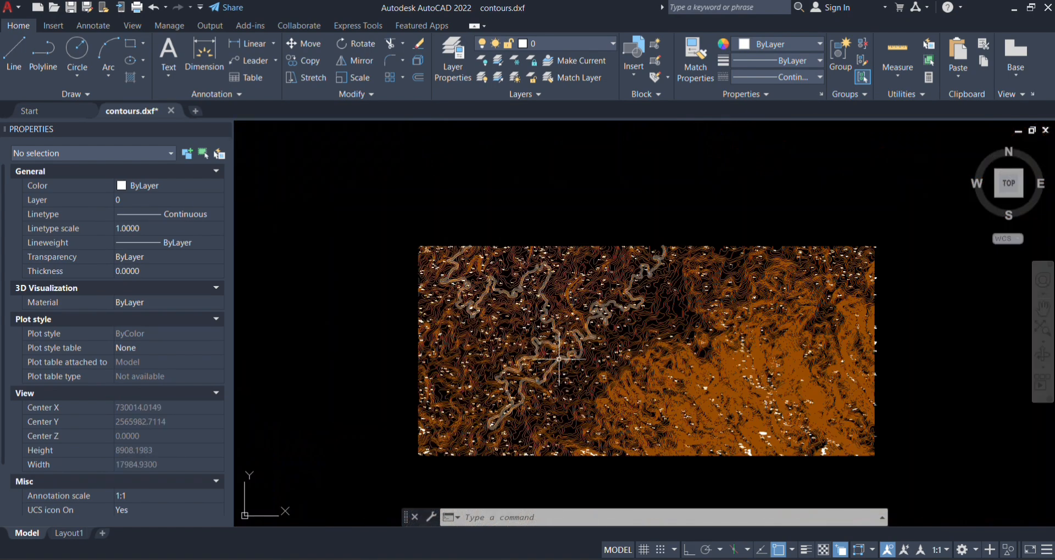
pyautogui.scroll(5, 487, 365)
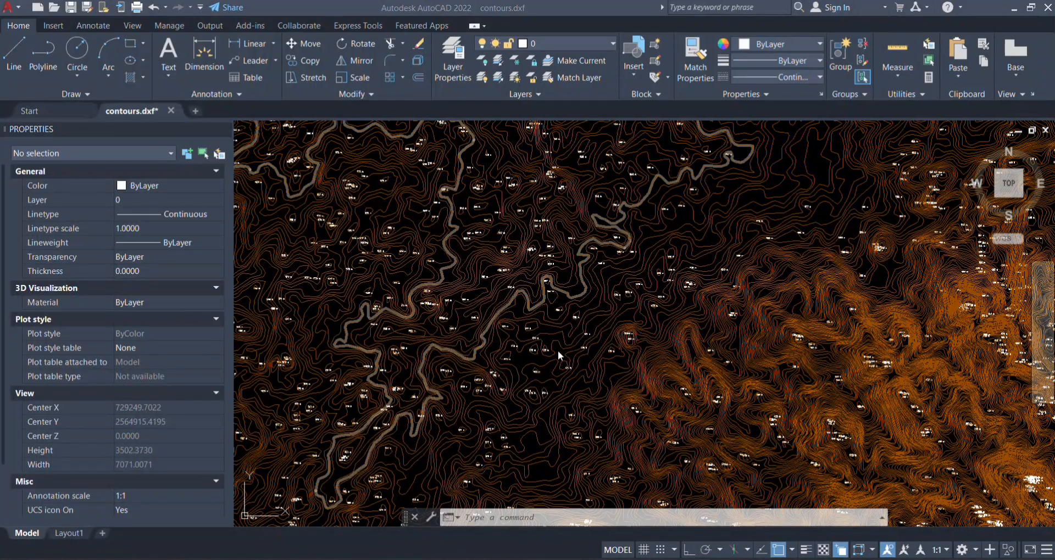
pyautogui.scroll(-11, 576, 336)
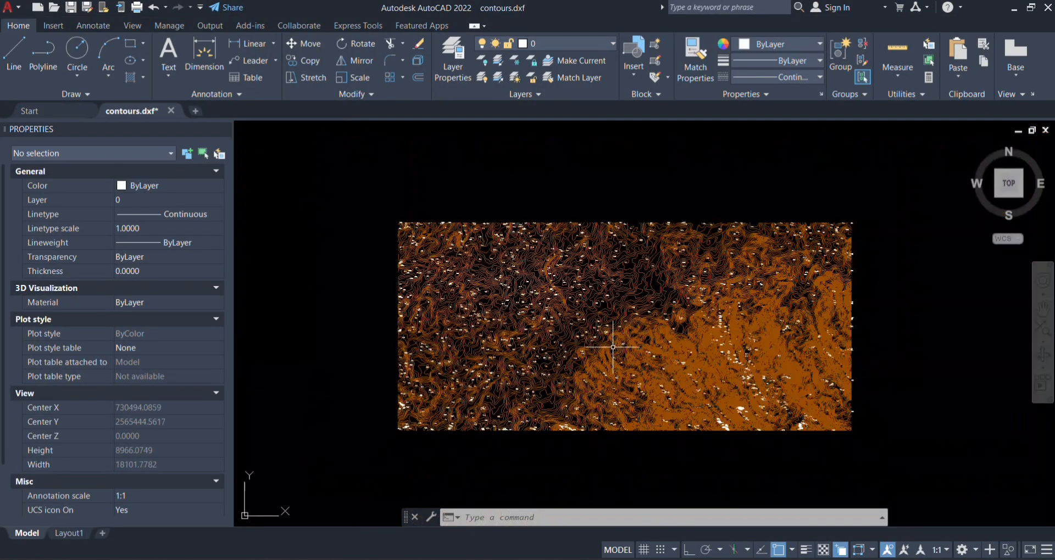
pyautogui.scroll(11, 631, 348)
pyautogui.moveTo(610, 348); pyautogui.dragTo(777, 423)
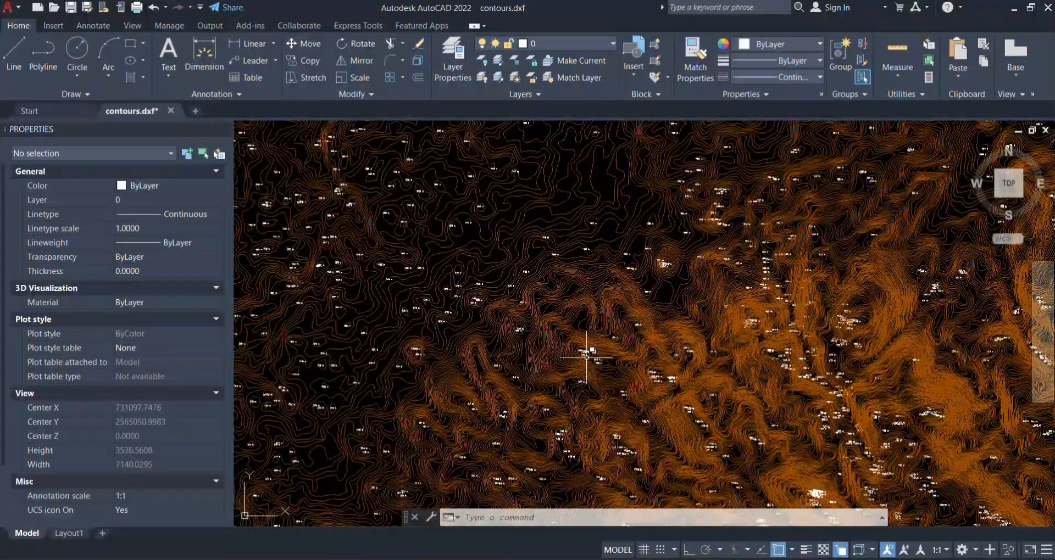
pyautogui.scroll(-4, 590, 358)
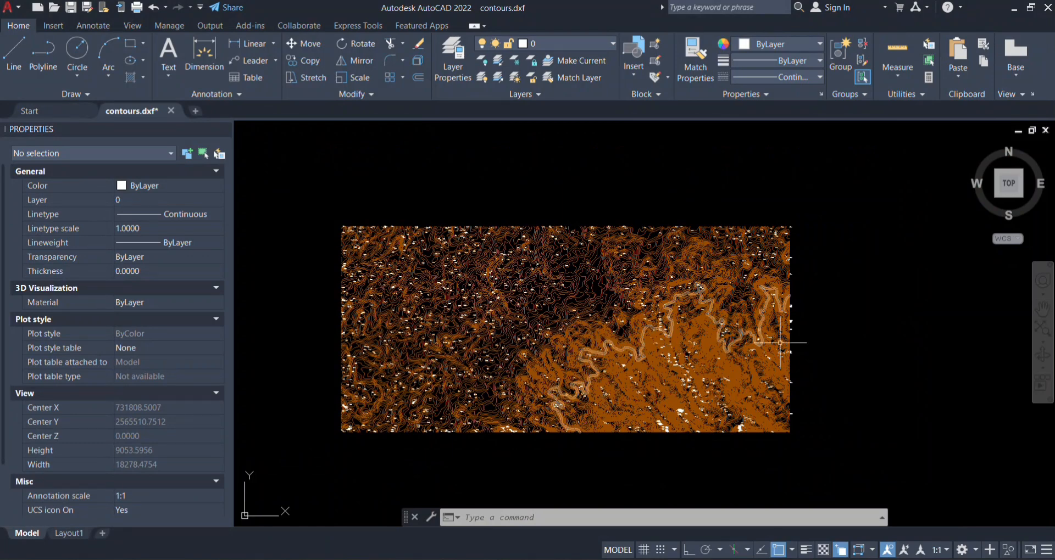
# Step: Examine the contours at the drawing's northeast corner and compare their density across the hilly terrain
pyautogui.click(781, 343)
pyautogui.scroll(8, 773, 224)
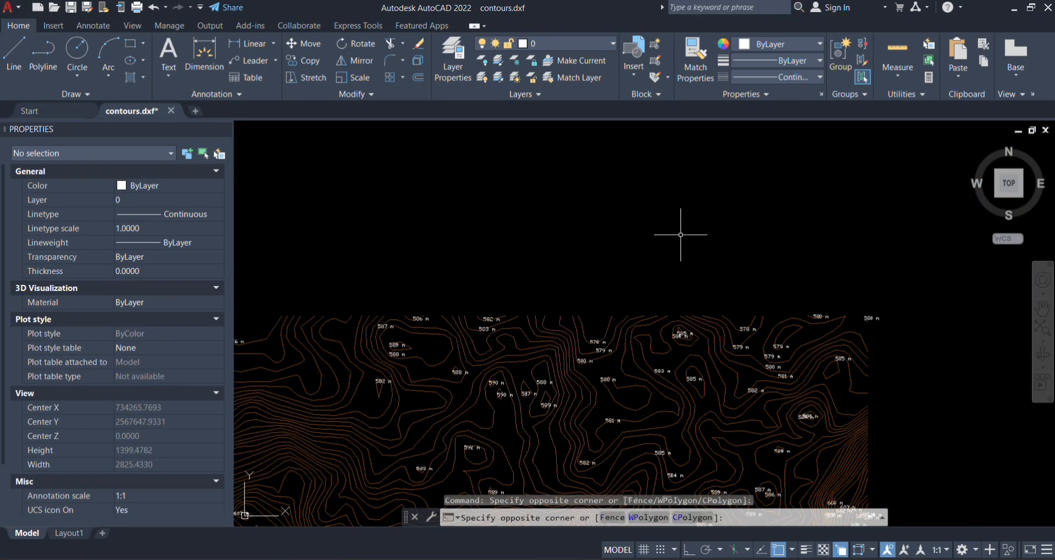
pyautogui.click(787, 268)
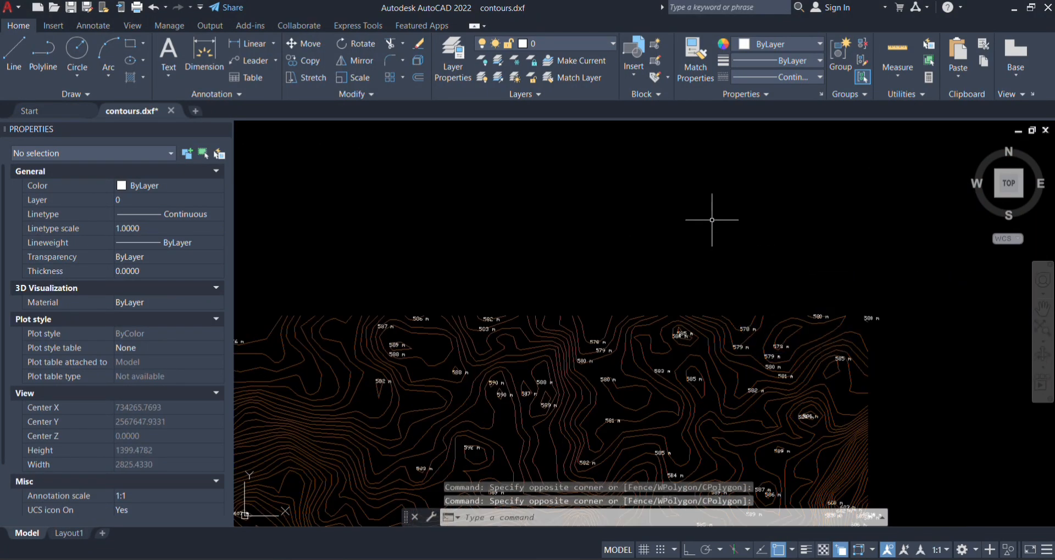
pyautogui.scroll(-1, 562, 166)
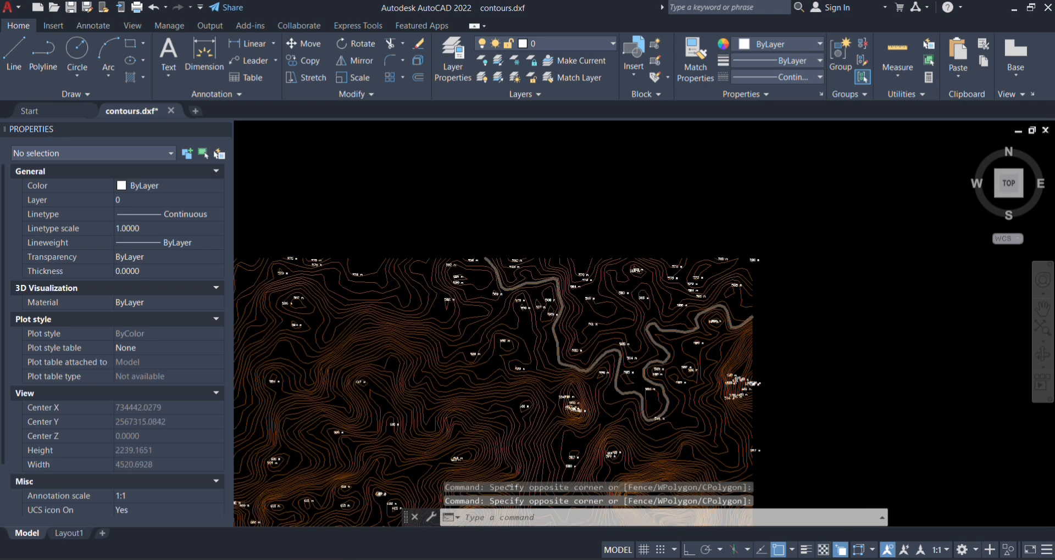
pyautogui.scroll(-1, 599, 396)
pyautogui.moveTo(599, 396); pyautogui.dragTo(790, 239)
pyautogui.moveTo(545, 335); pyautogui.dragTo(694, 278)
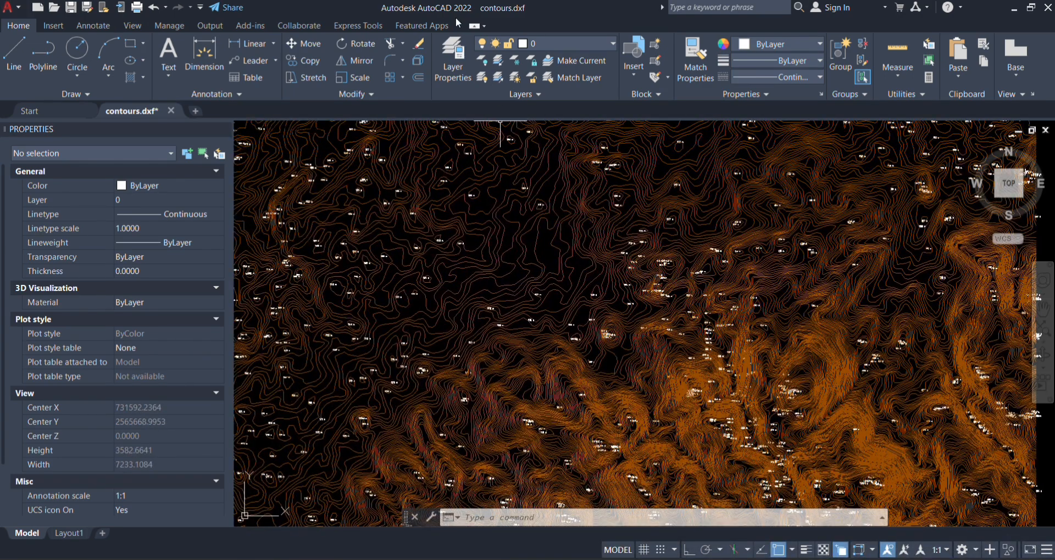
pyautogui.scroll(-6, 593, 330)
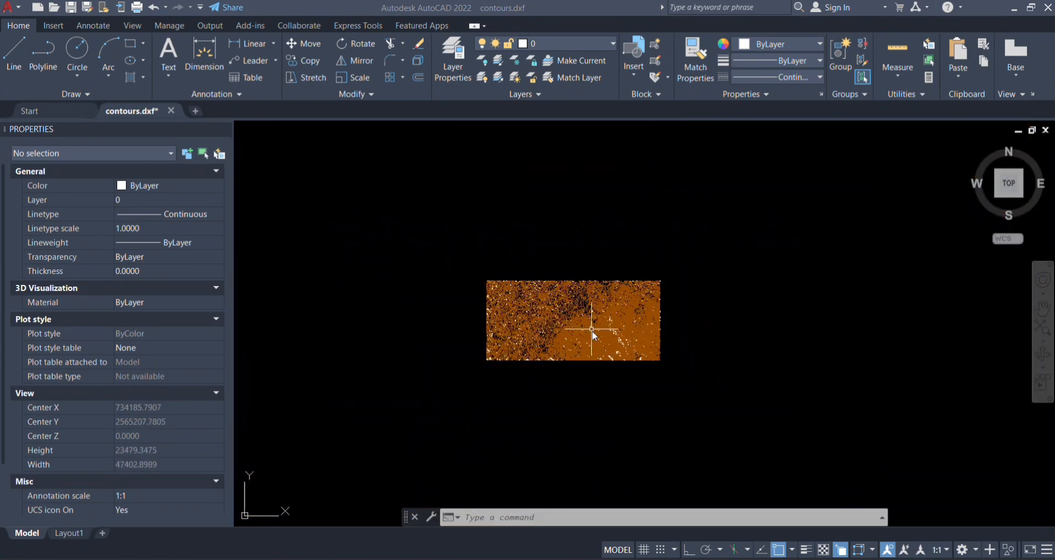
pyautogui.scroll(4, 552, 325)
pyautogui.scroll(-2, 599, 236)
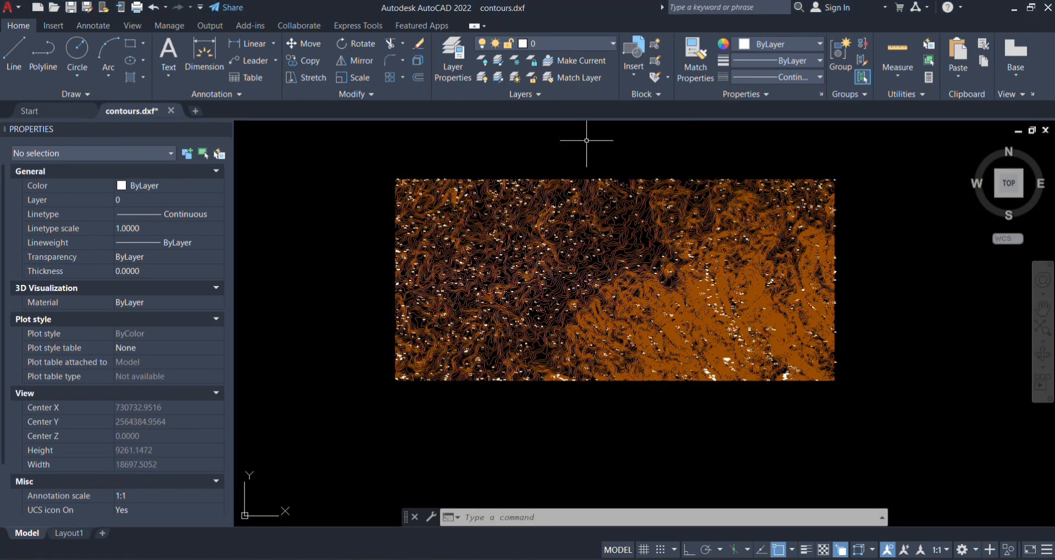
# Step: Window-select the objects within a vertical band through the middle of the contours and a horizontal band across their full width
pyautogui.click(549, 150)
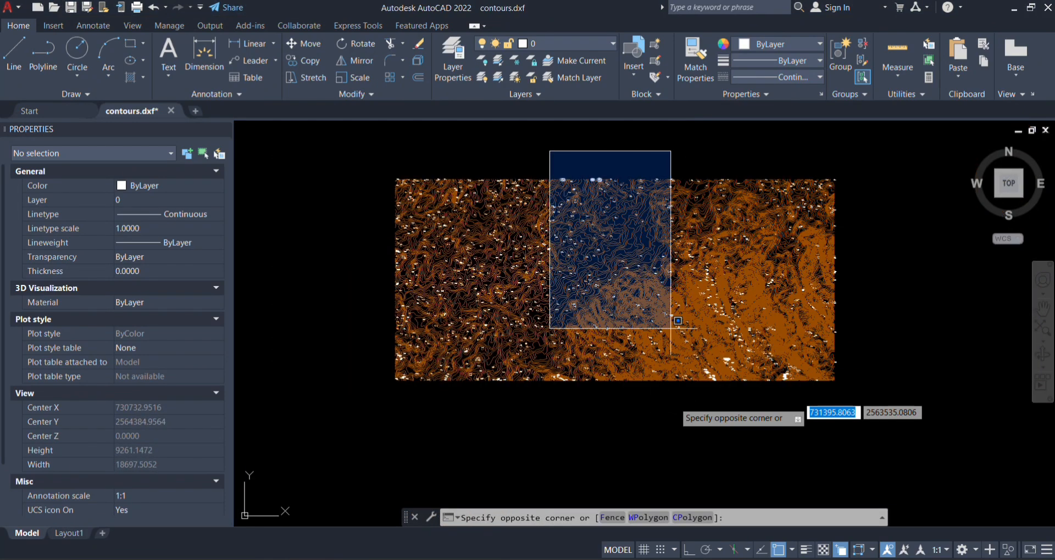
pyautogui.click(672, 430)
pyautogui.click(302, 230)
pyautogui.click(898, 303)
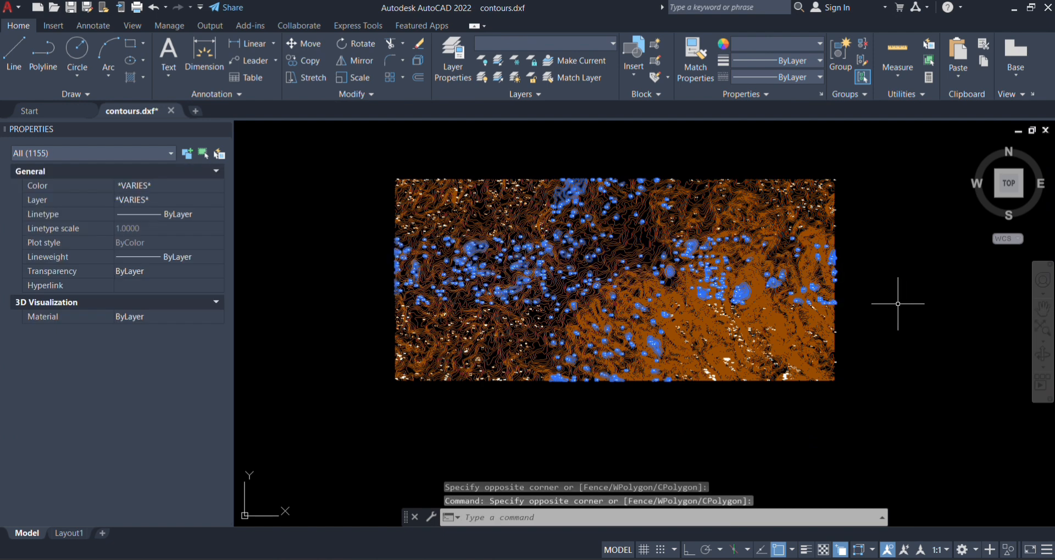